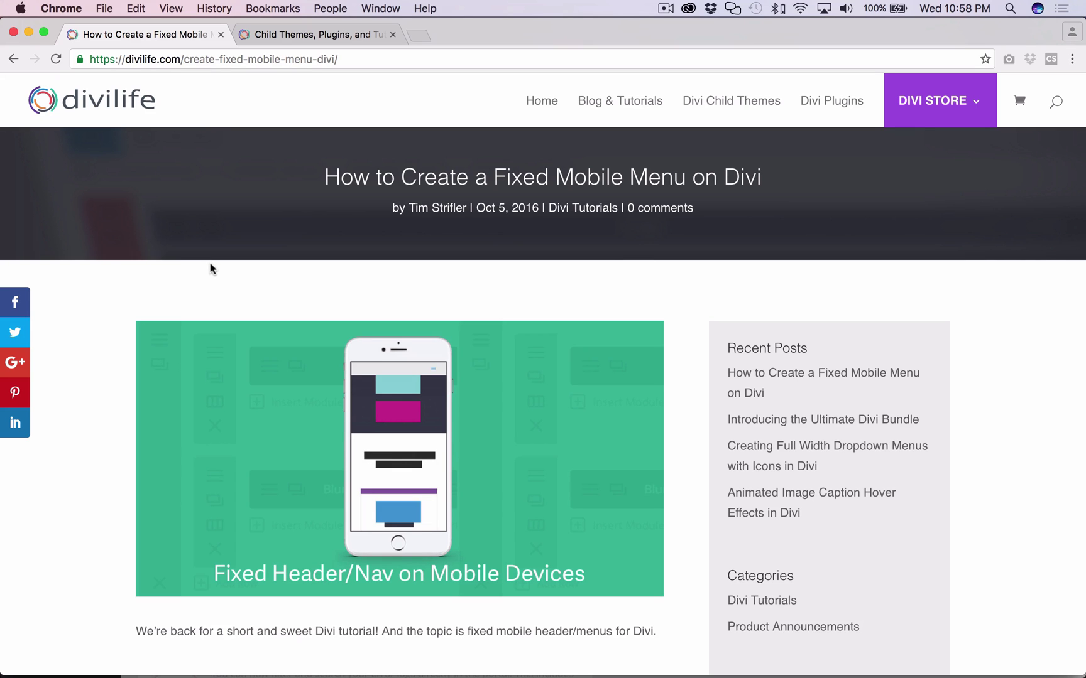
Scroll the Divi Life article to its embedded demo and preview the fixed-header mobile menu.
{"action": "scroll", "coordinate": [211, 265], "scroll_direction": "down", "scroll_amount": 5}
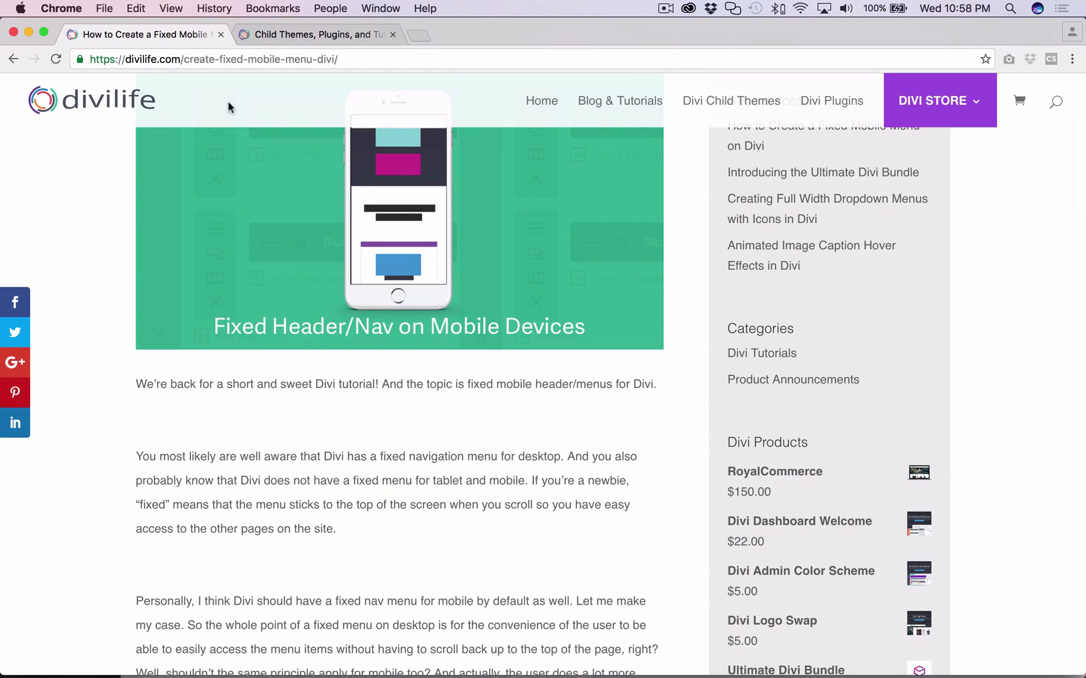
{"action": "scroll", "coordinate": [96, 231], "scroll_direction": "down", "scroll_amount": 16}
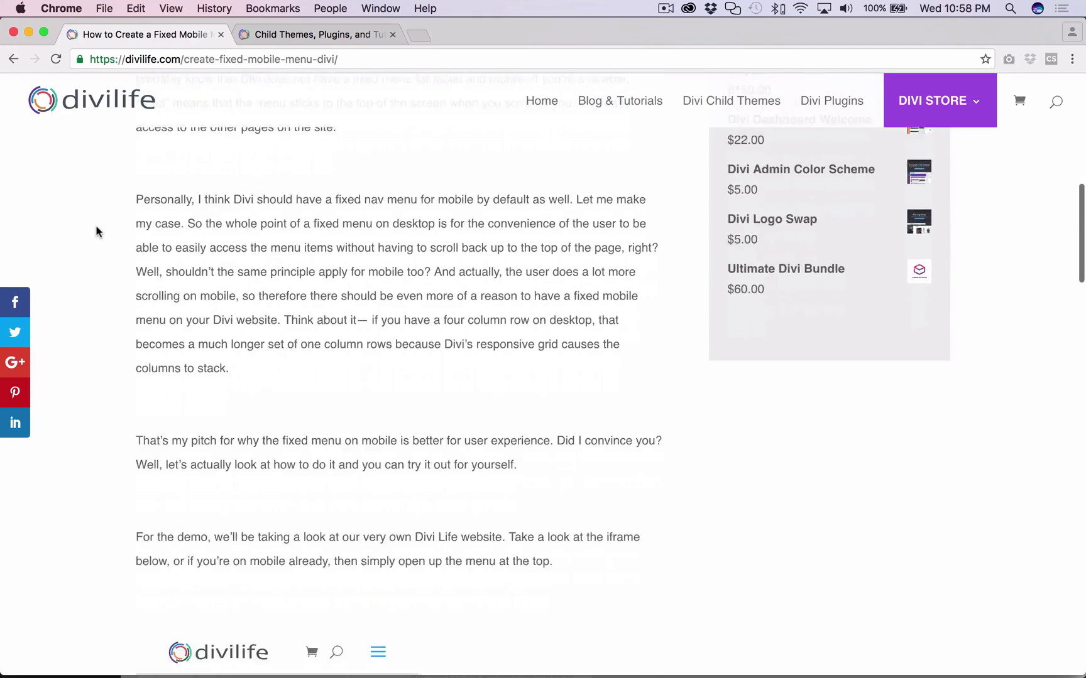
{"action": "scroll", "coordinate": [96, 231], "scroll_direction": "up", "scroll_amount": 16}
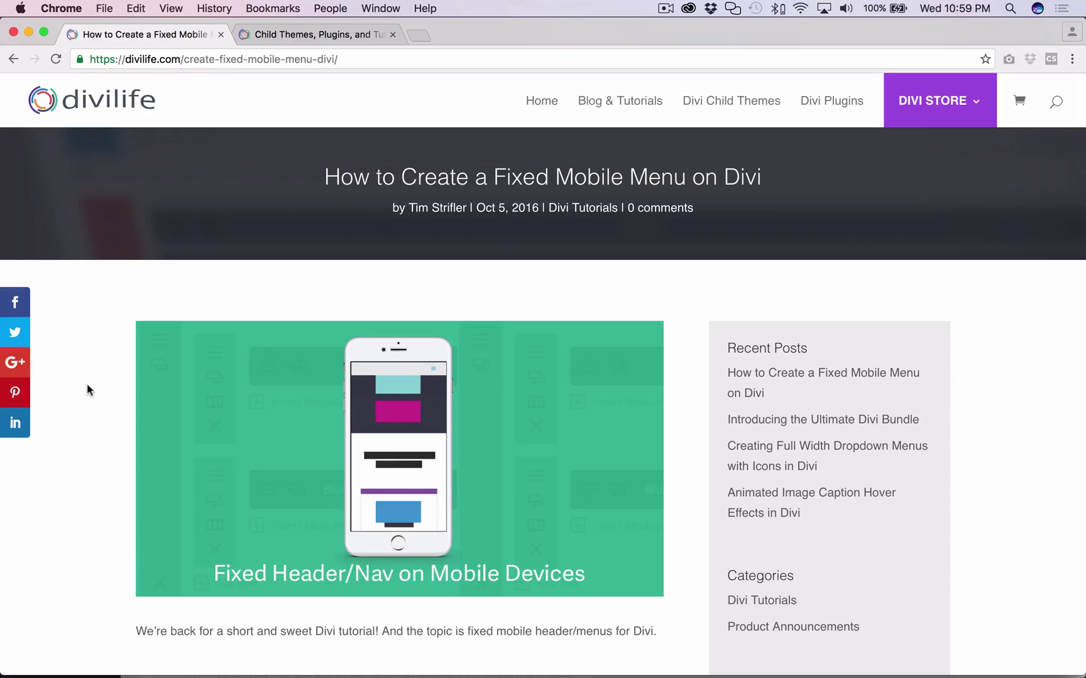
{"action": "scroll", "coordinate": [87, 389], "scroll_direction": "down", "scroll_amount": 9}
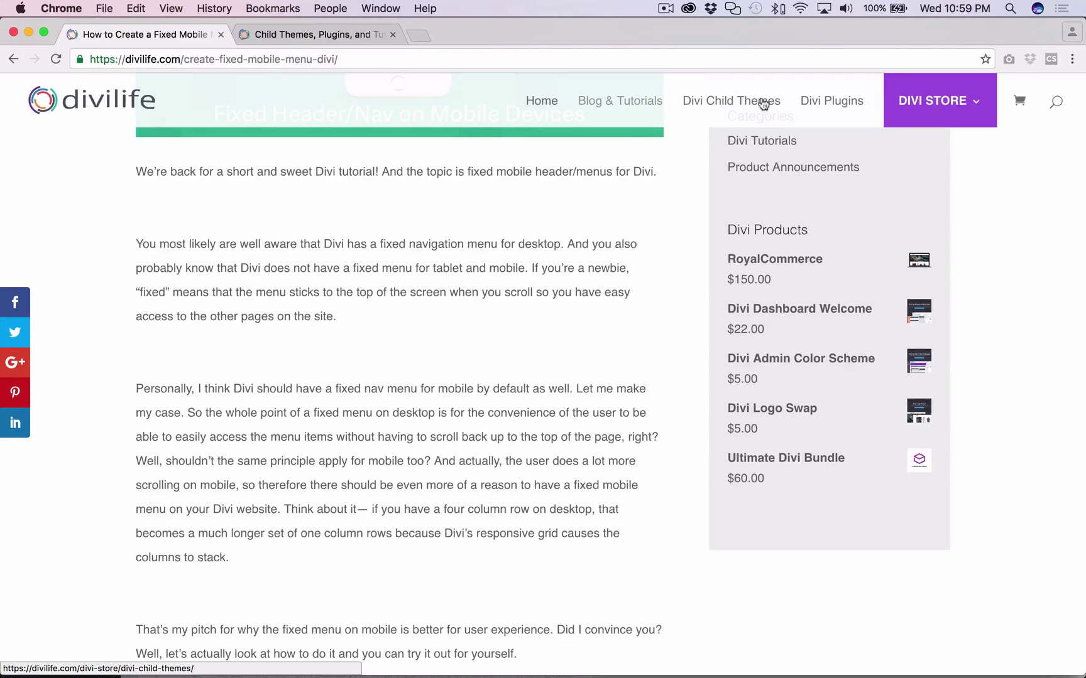
{"action": "scroll", "coordinate": [364, 405], "scroll_direction": "up", "scroll_amount": 10}
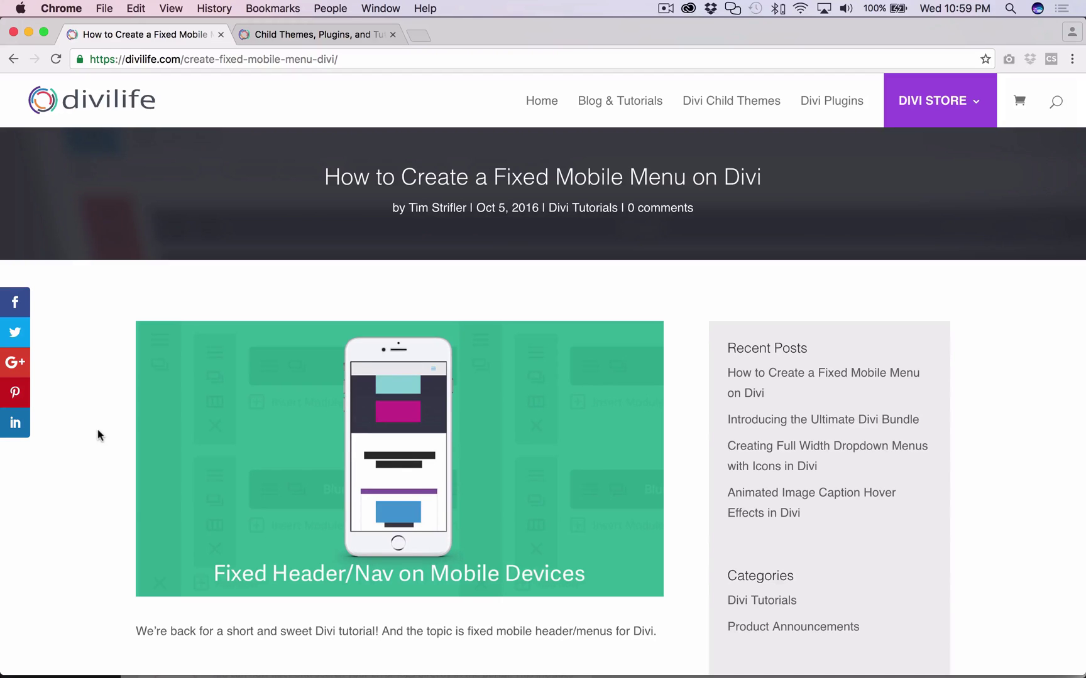
{"action": "scroll", "coordinate": [98, 431], "scroll_direction": "down", "scroll_amount": 5}
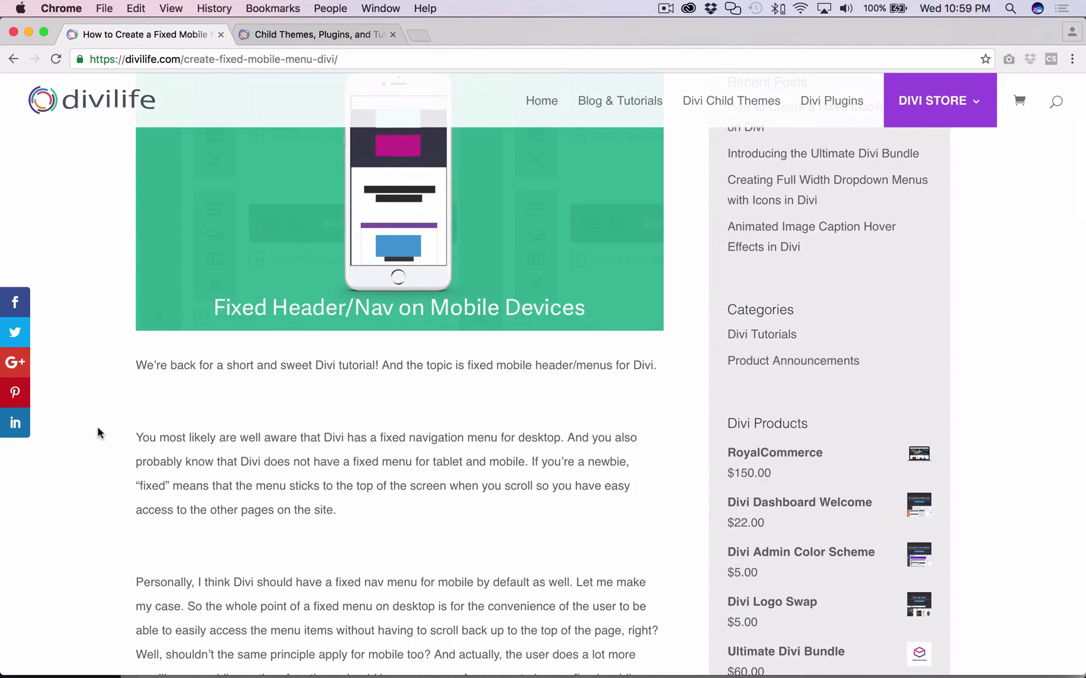
{"action": "scroll", "coordinate": [97, 433], "scroll_direction": "up", "scroll_amount": 5}
{"action": "scroll", "coordinate": [97, 433], "scroll_direction": "down", "scroll_amount": 8}
{"action": "scroll", "coordinate": [97, 433], "scroll_direction": "down", "scroll_amount": 1}
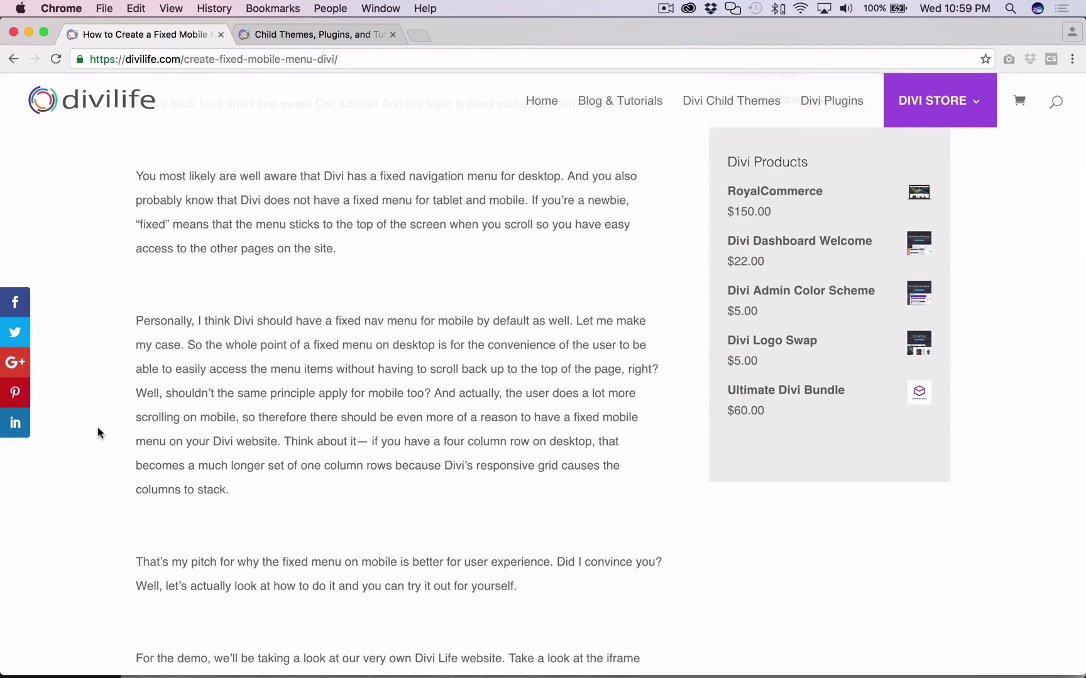
{"action": "scroll", "coordinate": [97, 432], "scroll_direction": "up", "scroll_amount": 10}
{"action": "scroll", "coordinate": [98, 432], "scroll_direction": "down", "scroll_amount": 1}
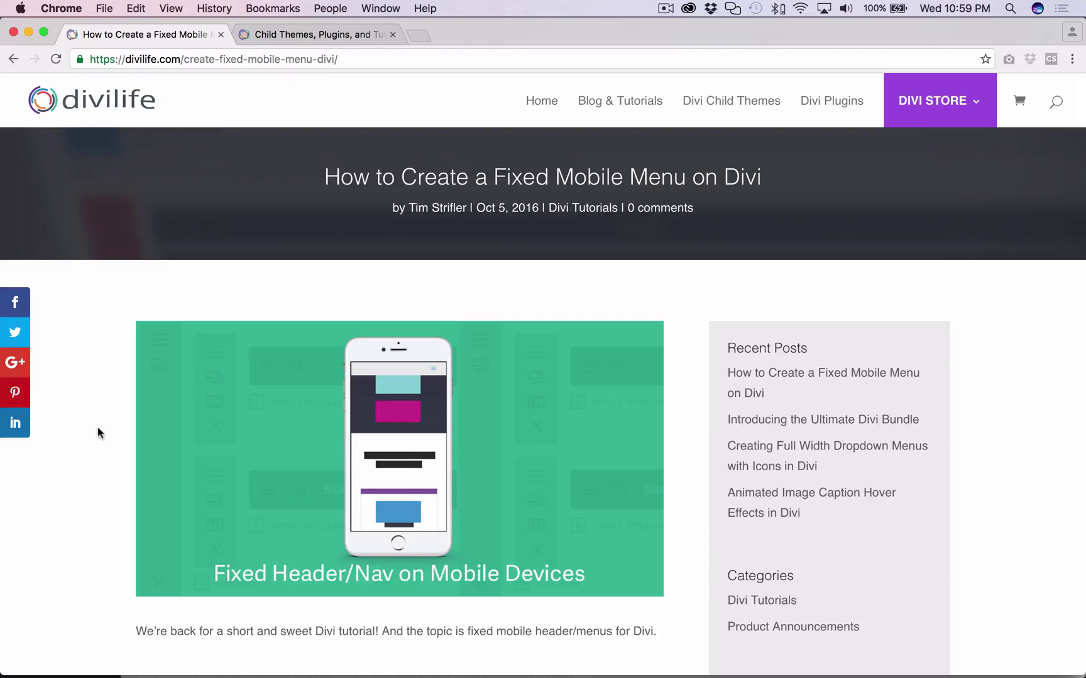
{"action": "scroll", "coordinate": [97, 428], "scroll_direction": "down", "scroll_amount": 15}
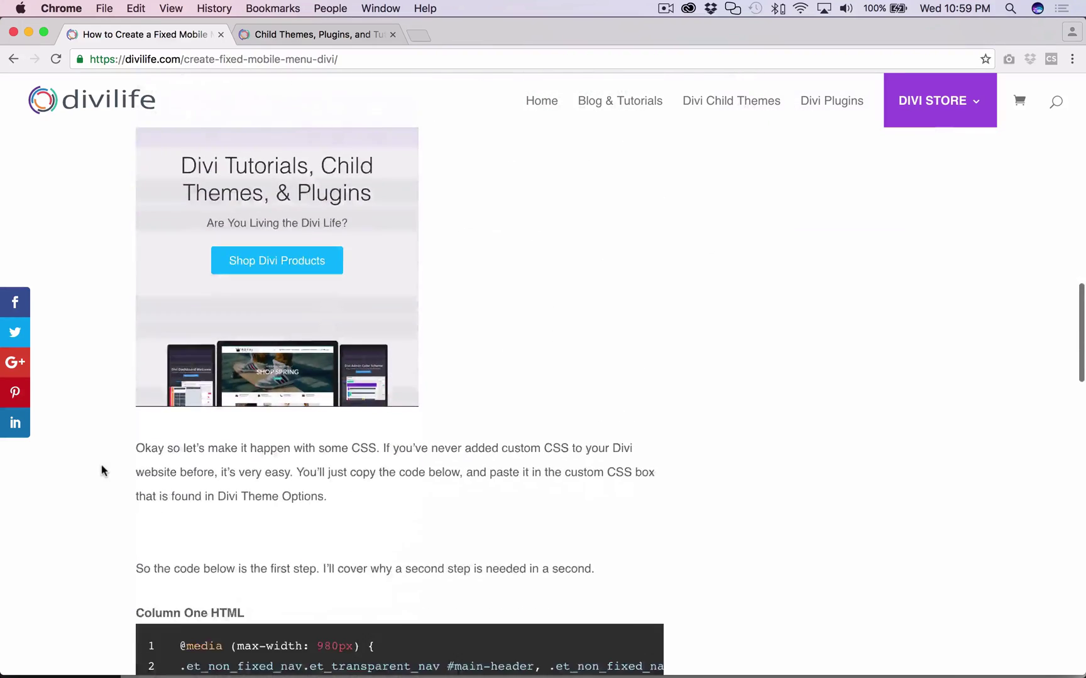
{"action": "scroll", "coordinate": [103, 470], "scroll_direction": "up", "scroll_amount": 3}
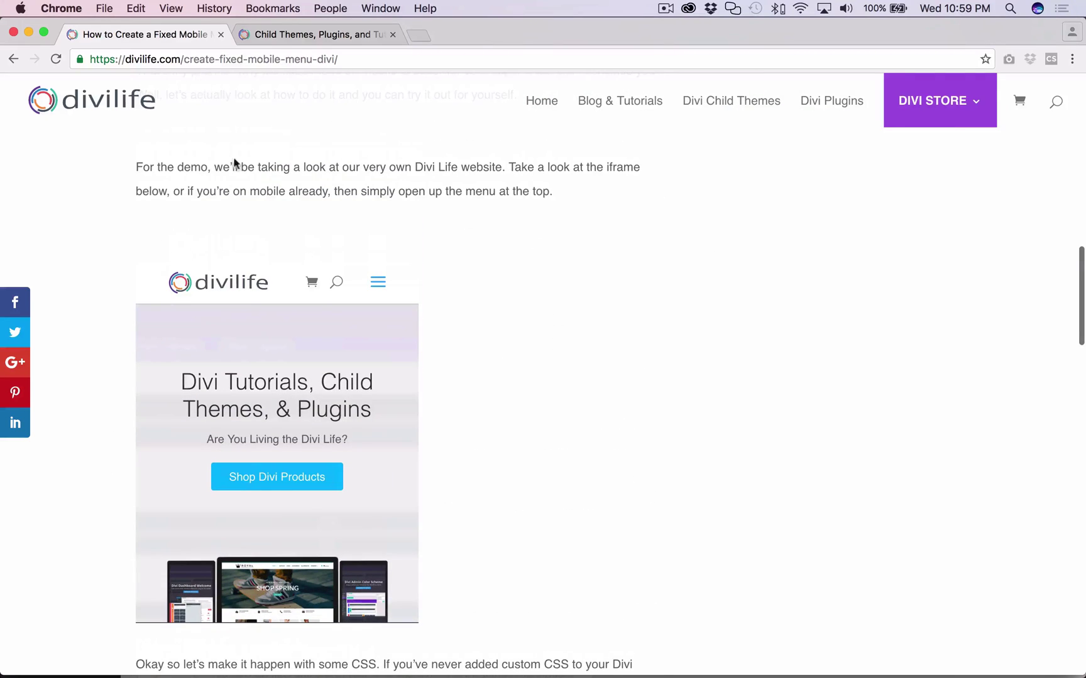
{"action": "scroll", "coordinate": [440, 402], "scroll_direction": "down", "scroll_amount": 3}
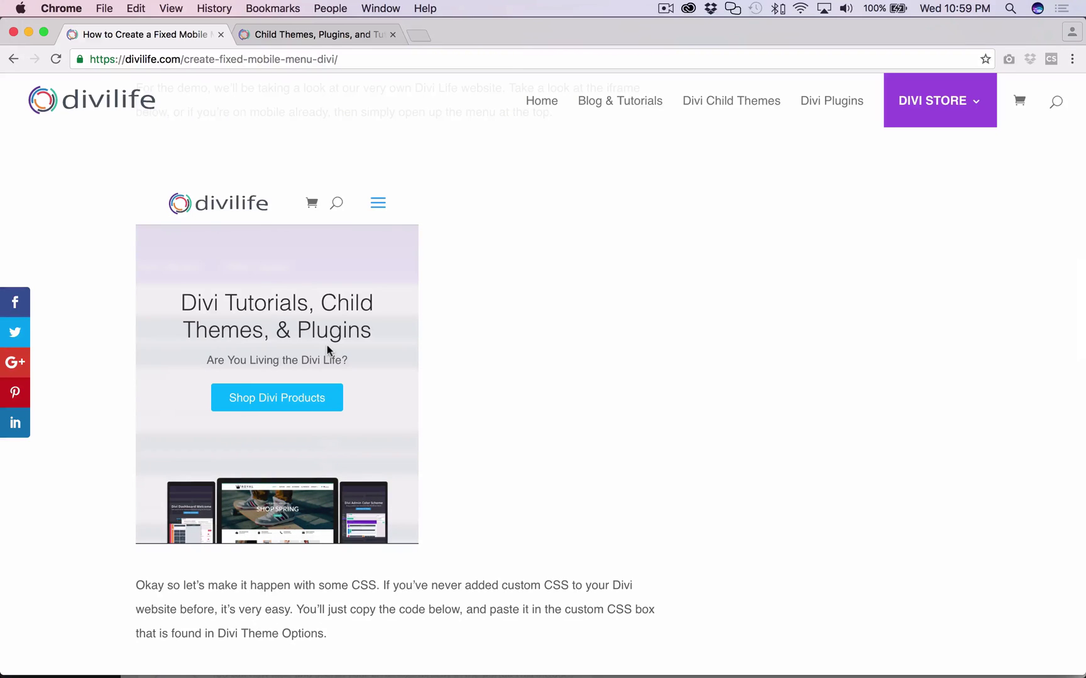
{"action": "scroll", "coordinate": [388, 416], "scroll_direction": "down", "scroll_amount": 10}
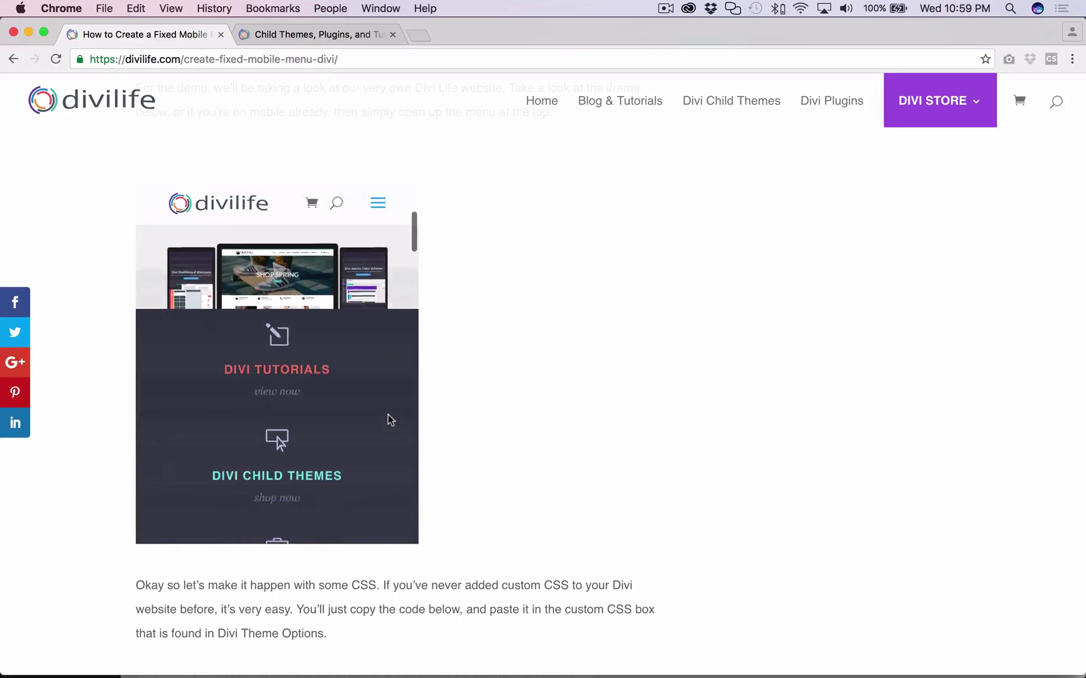
{"action": "scroll", "coordinate": [388, 416], "scroll_direction": "down", "scroll_amount": 10}
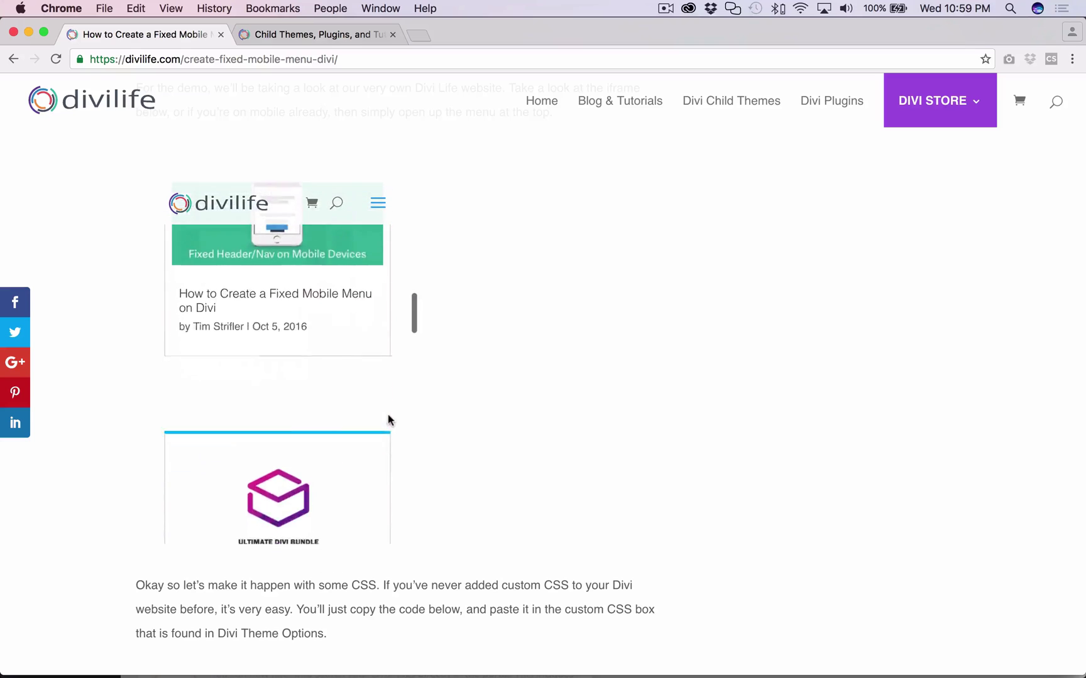
{"action": "scroll", "coordinate": [388, 418], "scroll_direction": "down", "scroll_amount": 3}
{"action": "scroll", "coordinate": [356, 353], "scroll_direction": "up", "scroll_amount": 15}
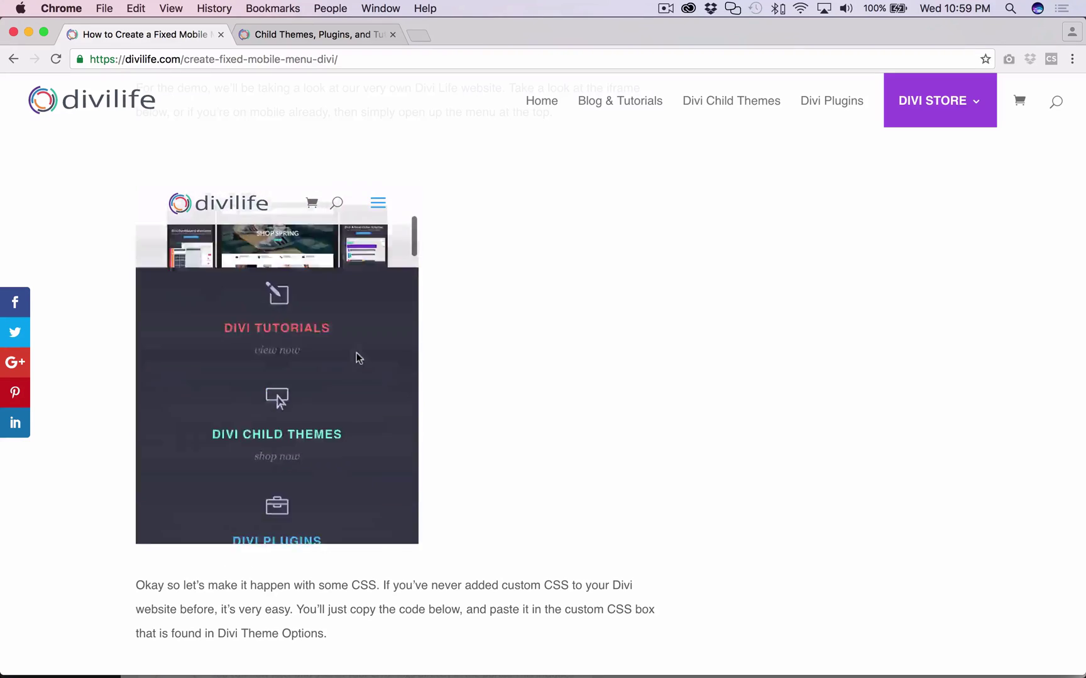
{"action": "scroll", "coordinate": [562, 533], "scroll_direction": "down", "scroll_amount": 10}
{"action": "scroll", "coordinate": [562, 533], "scroll_direction": "up", "scroll_amount": 3}
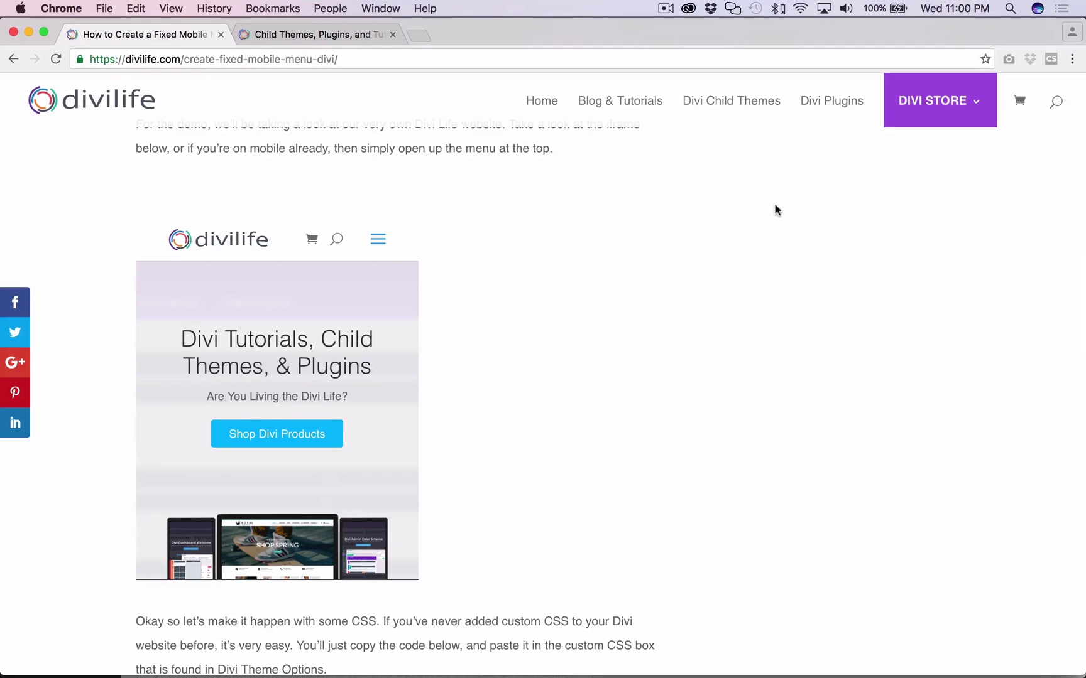
{"action": "scroll", "coordinate": [601, 460], "scroll_direction": "down", "scroll_amount": 3}
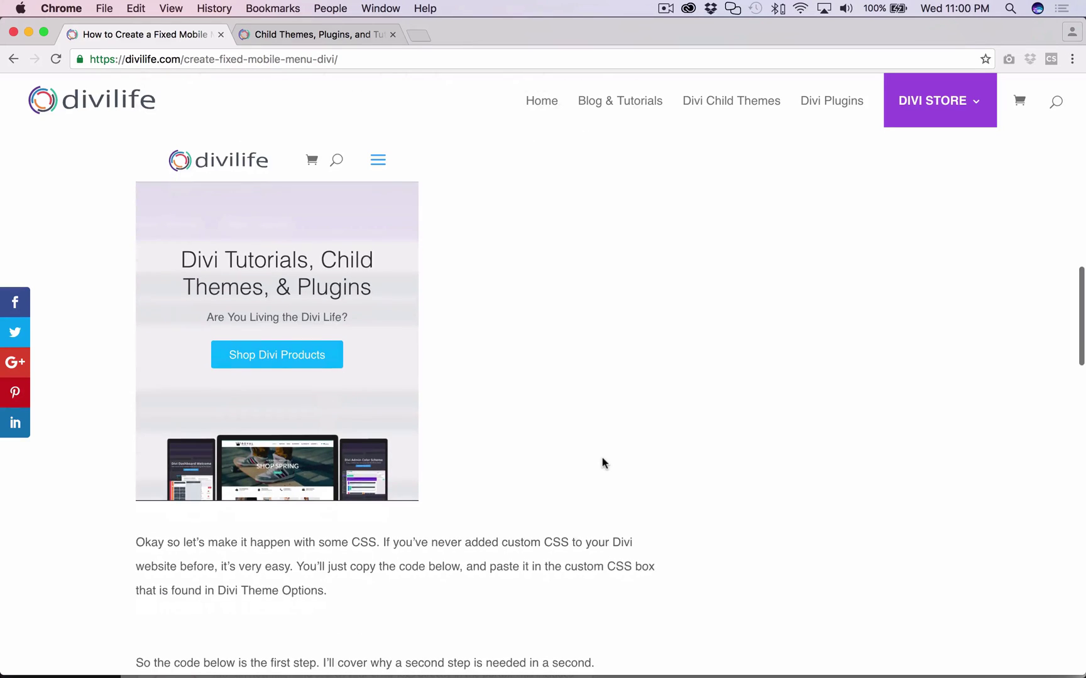
{"action": "scroll", "coordinate": [415, 286], "scroll_direction": "up", "scroll_amount": 2}
{"action": "scroll", "coordinate": [342, 279], "scroll_direction": "down", "scroll_amount": 5}
{"action": "scroll", "coordinate": [376, 310], "scroll_direction": "up", "scroll_amount": 3}
{"action": "scroll", "coordinate": [536, 397], "scroll_direction": "up", "scroll_amount": 6}
{"action": "scroll", "coordinate": [536, 397], "scroll_direction": "down", "scroll_amount": 10}
{"action": "scroll", "coordinate": [539, 429], "scroll_direction": "up", "scroll_amount": 5}
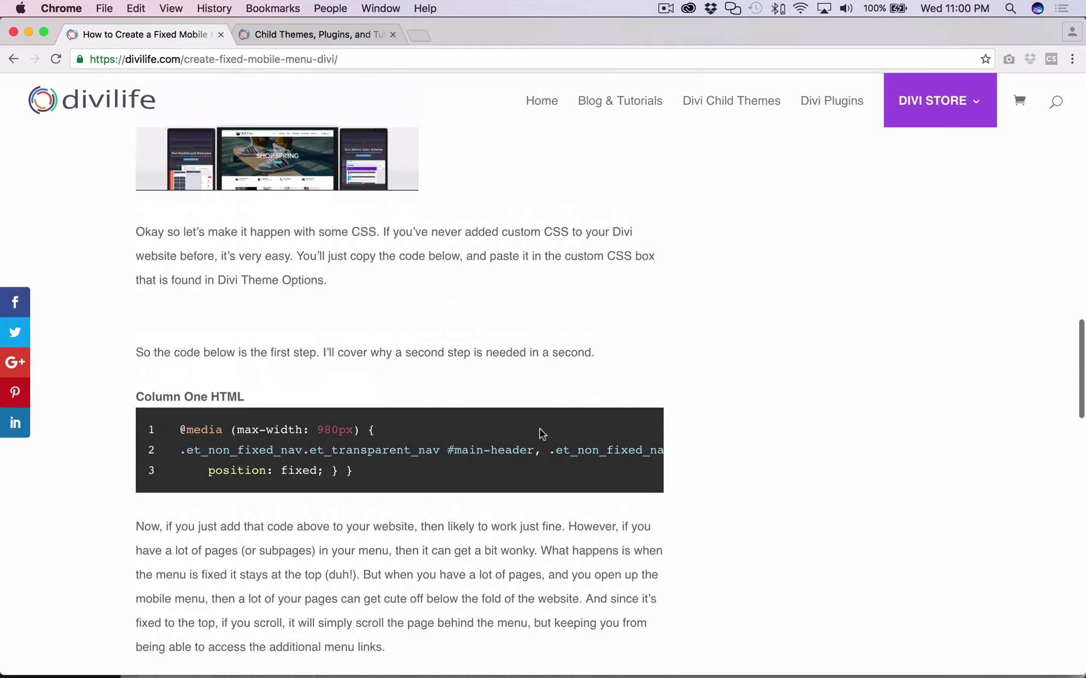
{"action": "scroll", "coordinate": [250, 543], "scroll_direction": "down", "scroll_amount": 4}
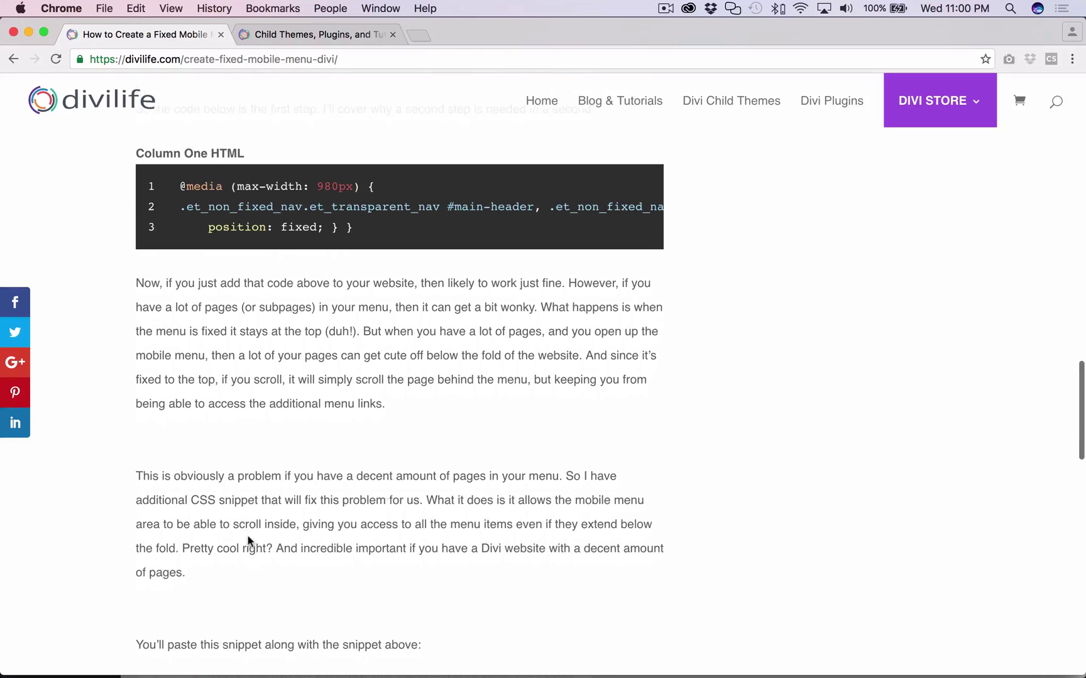
{"action": "scroll", "coordinate": [418, 411], "scroll_direction": "up", "scroll_amount": 3}
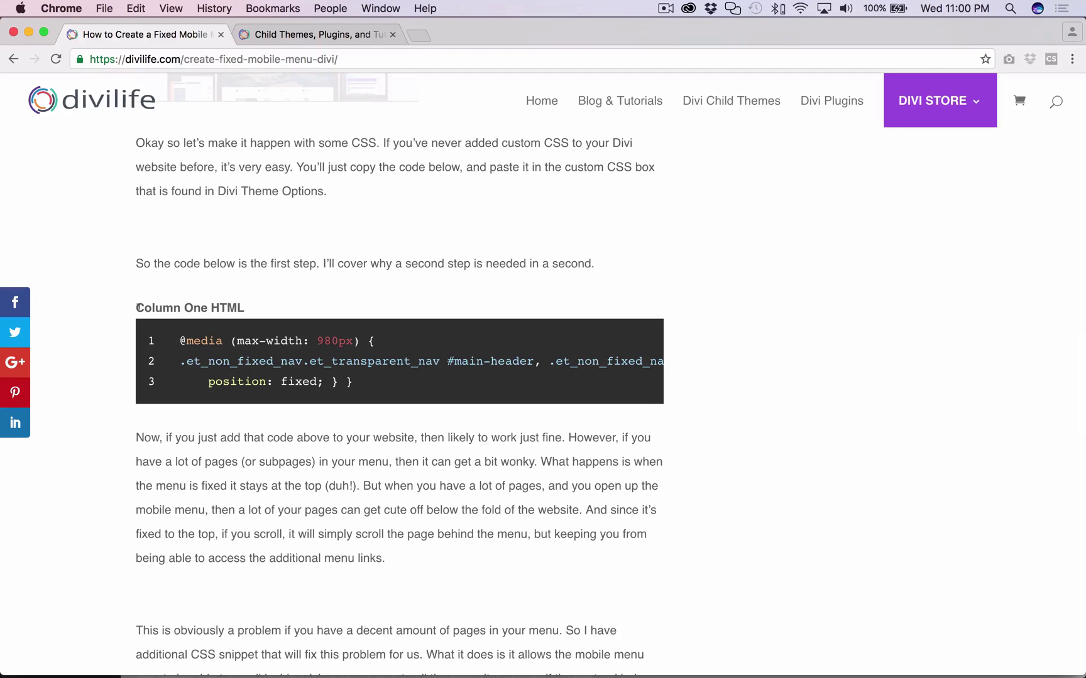
{"action": "left_click_drag", "start_coordinate": [136, 308], "coordinate": [252, 307]}
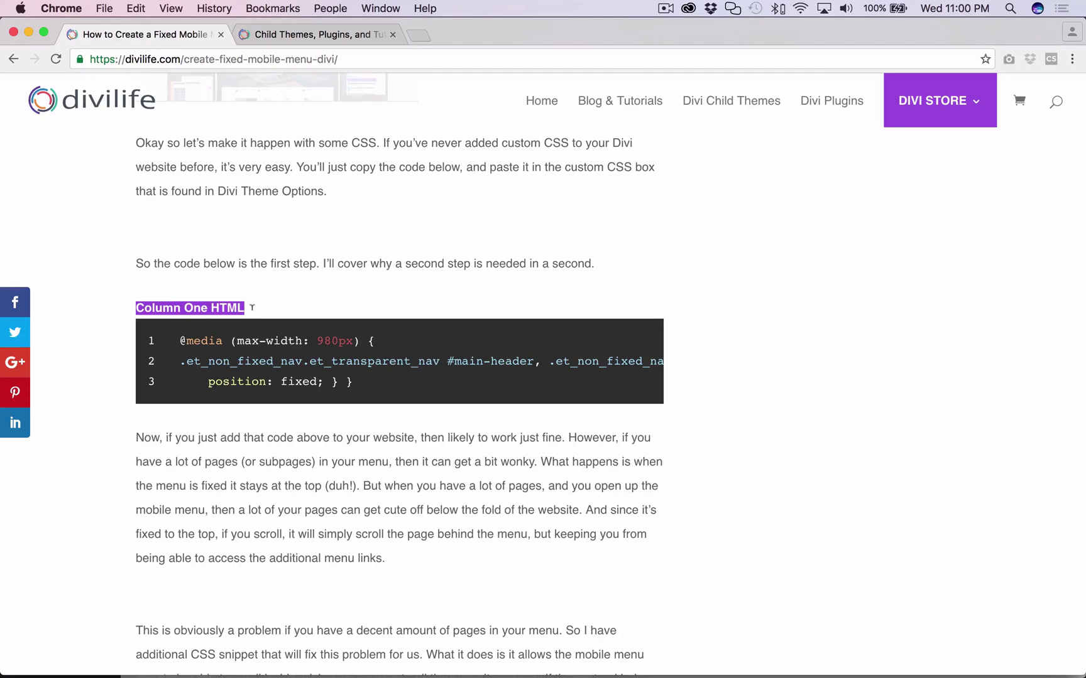
{"action": "left_click", "coordinate": [228, 304]}
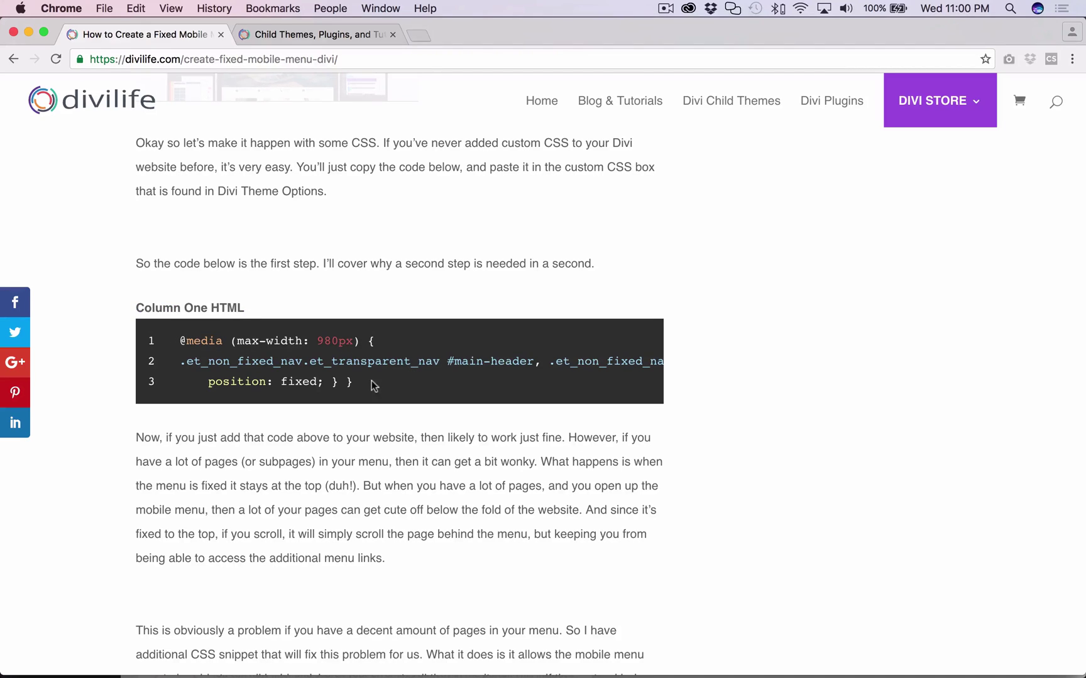
{"action": "left_click_drag", "start_coordinate": [370, 383], "coordinate": [168, 336]}
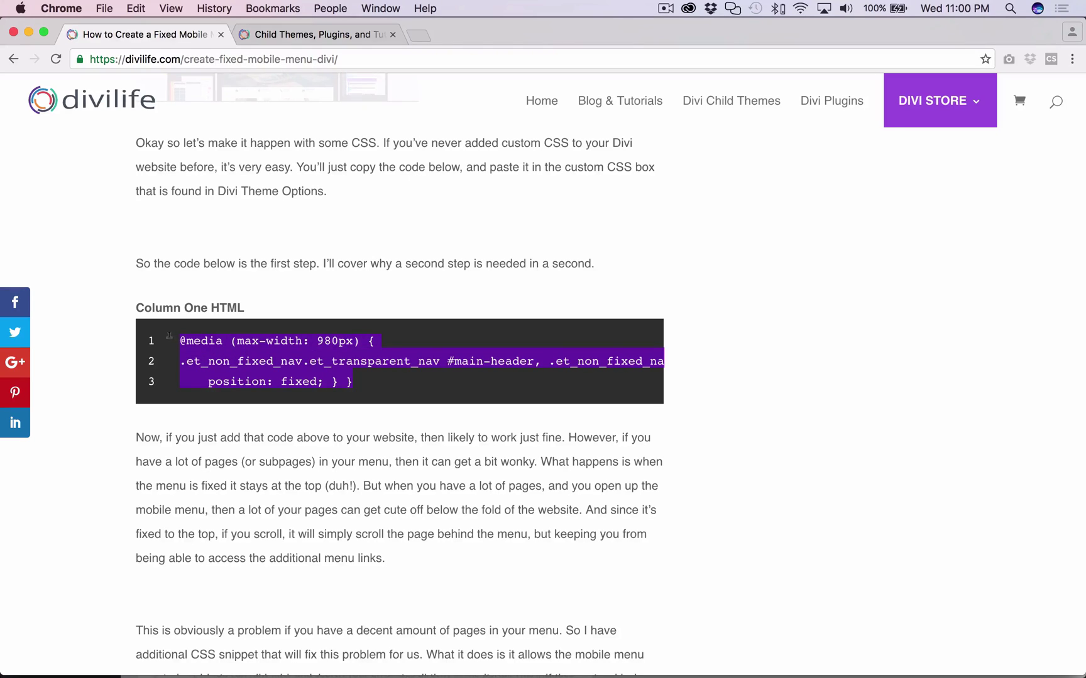
{"action": "left_click", "coordinate": [219, 259]}
Switch to the WordPress dashboard in Safari and open Divi Theme Options, scrolling to Custom CSS.
{"action": "mouse_move", "coordinate": [109, 662]}
{"action": "left_click", "coordinate": [133, 647]}
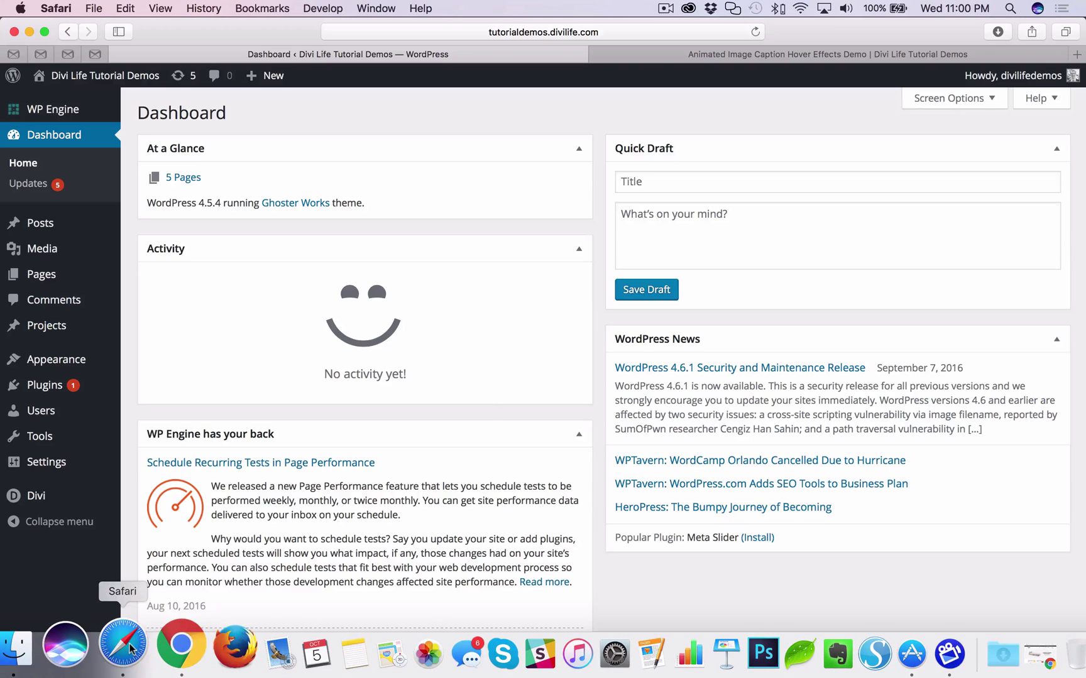
{"action": "mouse_move", "coordinate": [55, 497]}
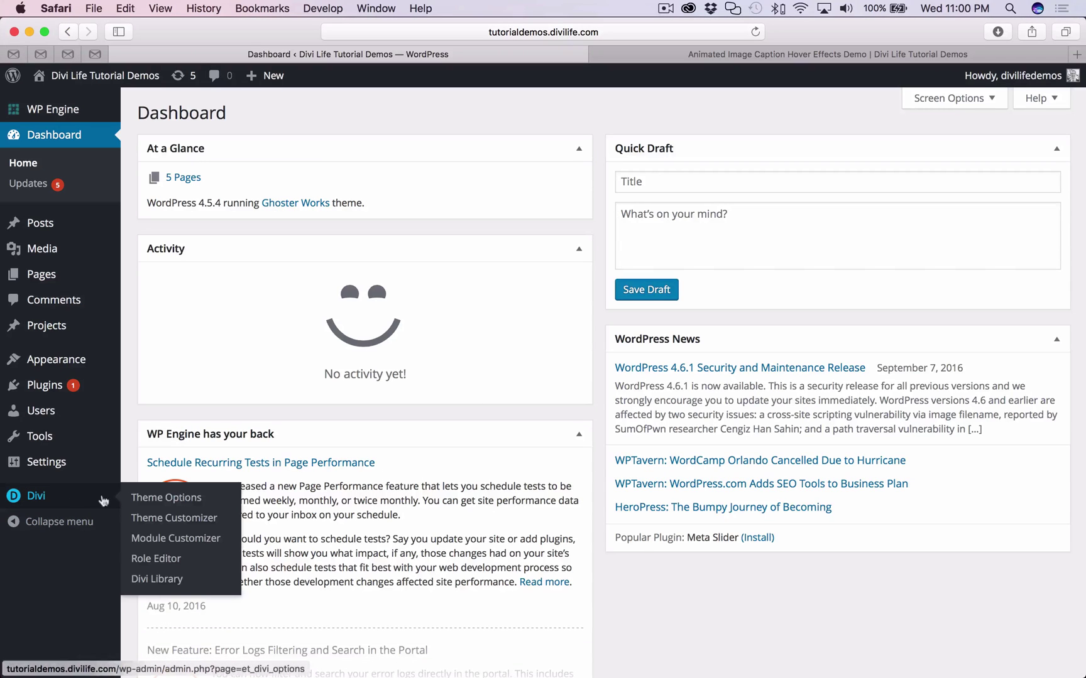
{"action": "left_click", "coordinate": [166, 498]}
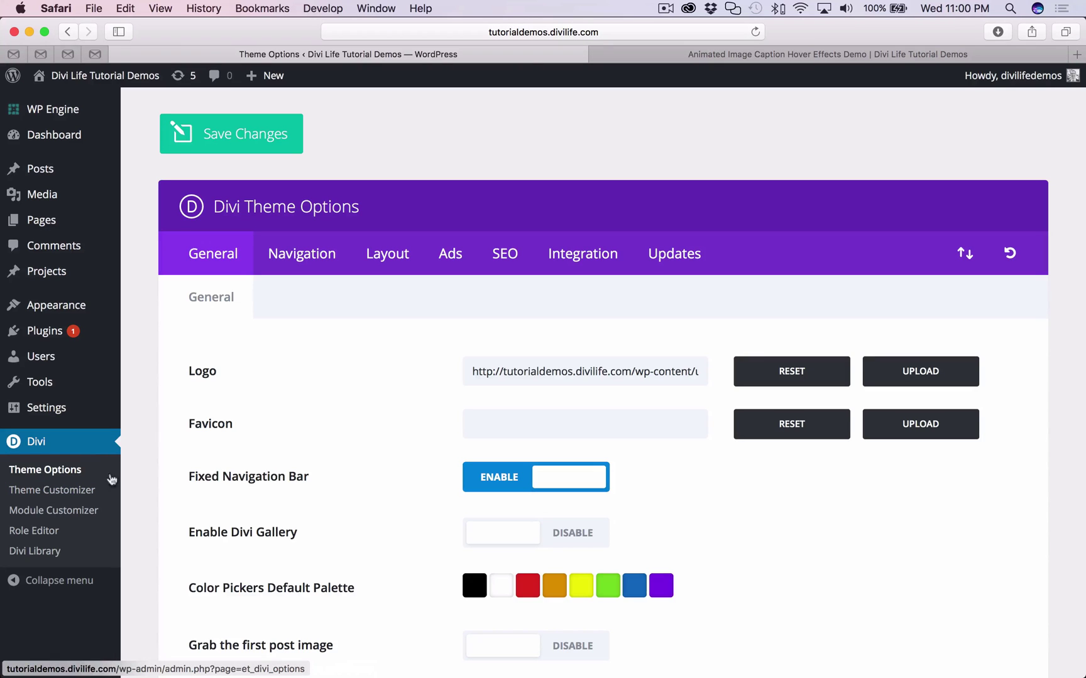
{"action": "scroll", "coordinate": [238, 492], "scroll_direction": "down", "scroll_amount": 15}
{"action": "scroll", "coordinate": [238, 492], "scroll_direction": "down", "scroll_amount": 8}
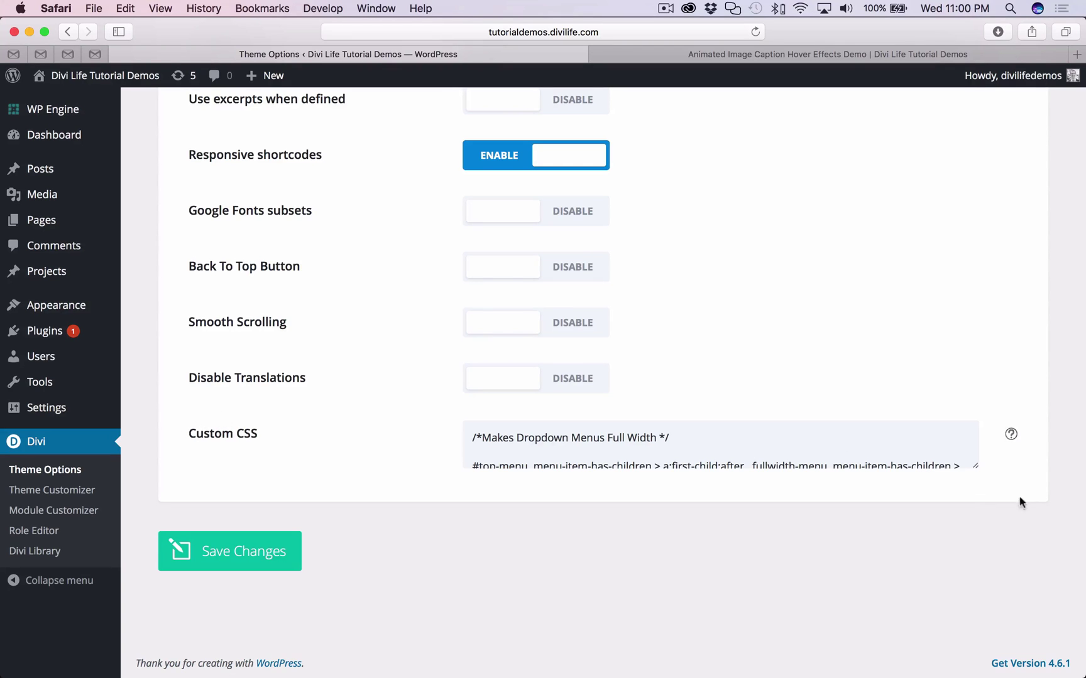
{"action": "left_click_drag", "start_coordinate": [974, 467], "coordinate": [977, 636]}
{"action": "scroll", "coordinate": [496, 603], "scroll_direction": "down", "scroll_amount": 10}
{"action": "left_click", "coordinate": [495, 612]}
{"action": "key", "text": "Return"}
{"action": "key", "text": "Return"}
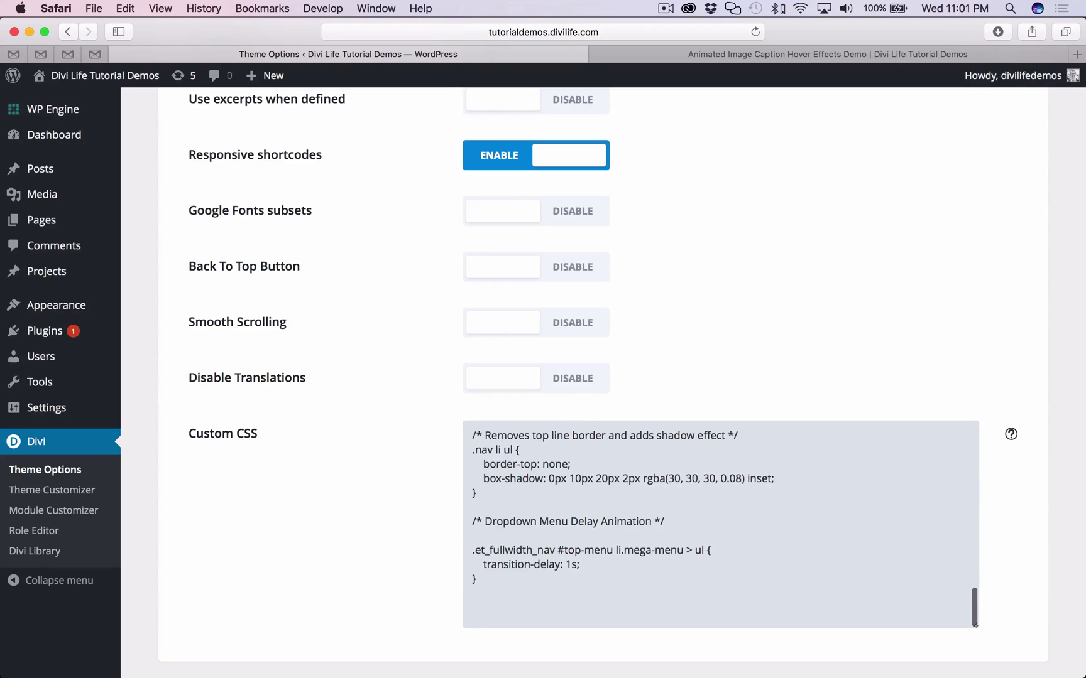
{"action": "type", "text": "@media (max-width: 980px) { .et_non_fixed_nav.et_transparent_nav #main-header, .et_non_fixed_nav.et_transparent_nav #top-header, .et_fixed_nav #main-header, .et_fixed_nav #top-header { \tposition: fixed; } }"}
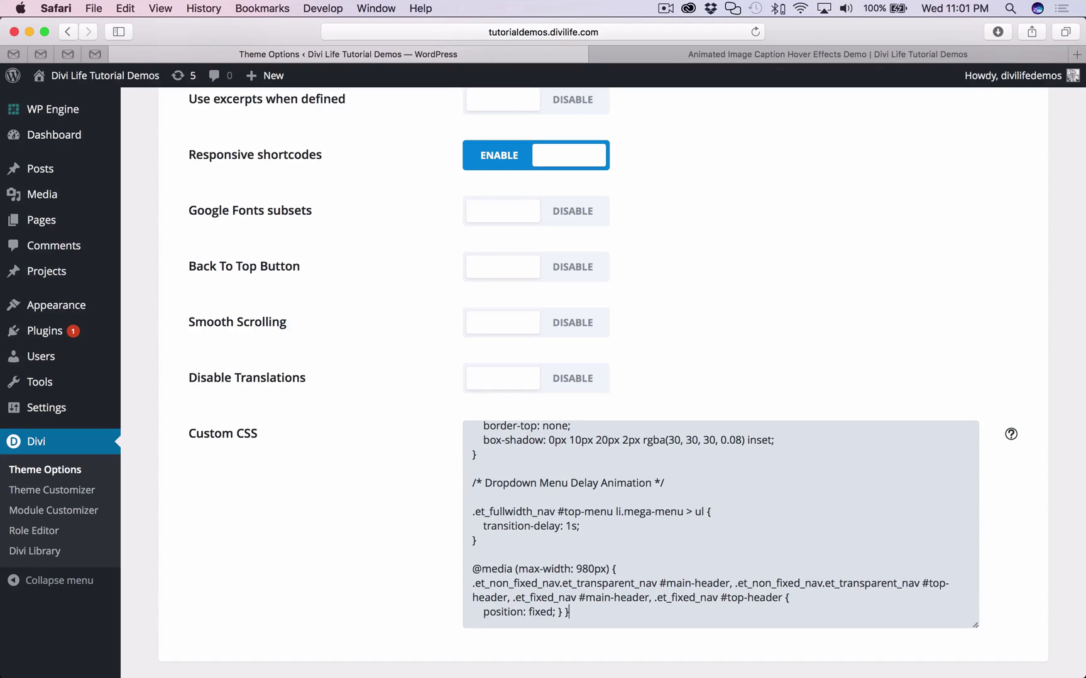
{"action": "scroll", "coordinate": [365, 608], "scroll_direction": "down", "scroll_amount": 5}
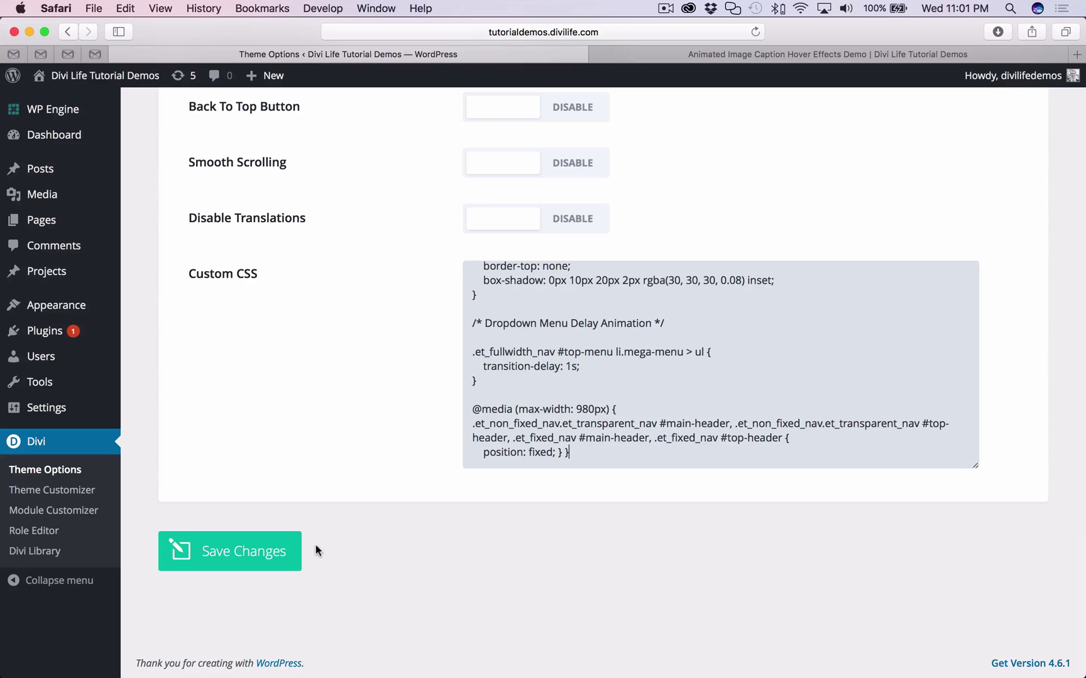
{"action": "left_click", "coordinate": [277, 553]}
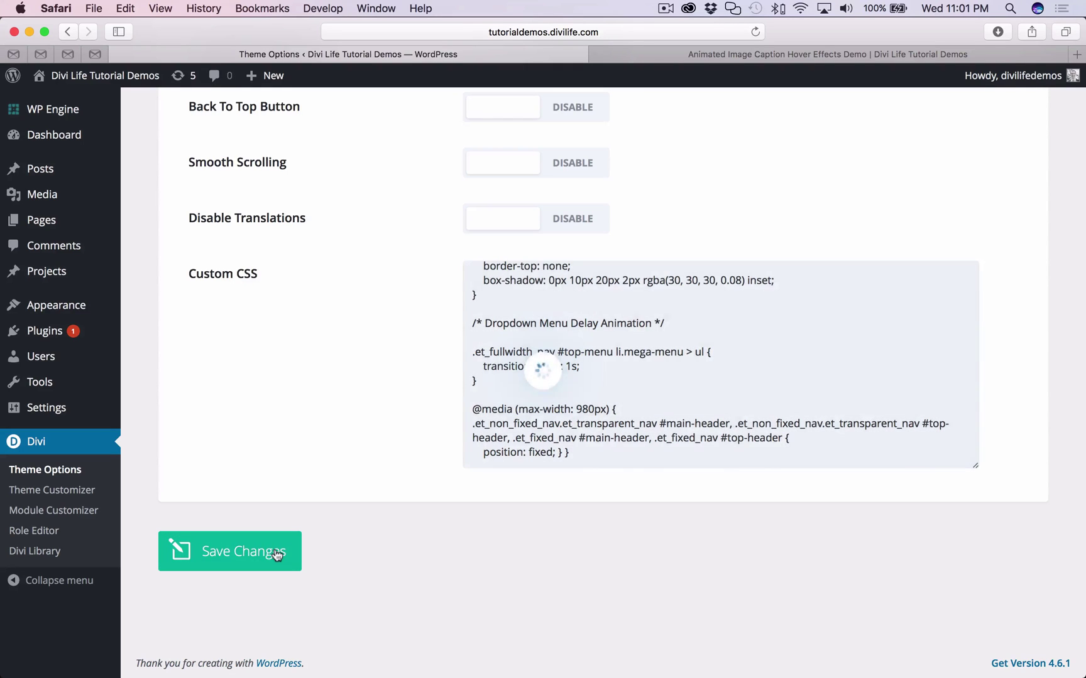
Reload the Animated Image Caption demo page to check the result, then return to Theme Options.
{"action": "left_click", "coordinate": [784, 50]}
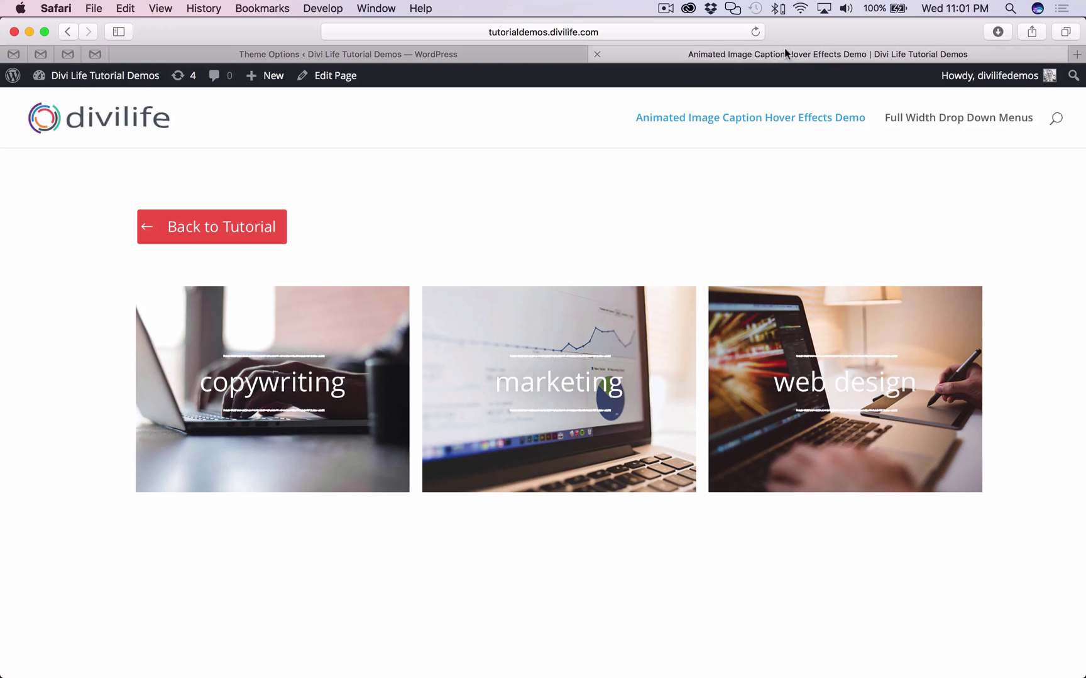
{"action": "left_click", "coordinate": [756, 31]}
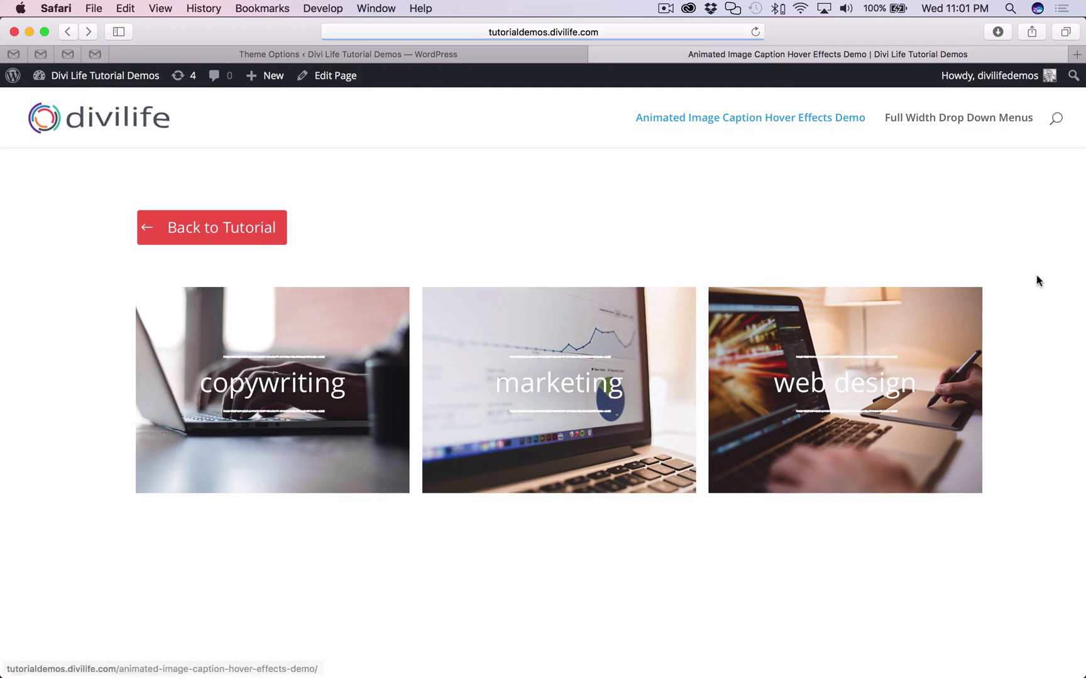
{"action": "left_click", "coordinate": [441, 59]}
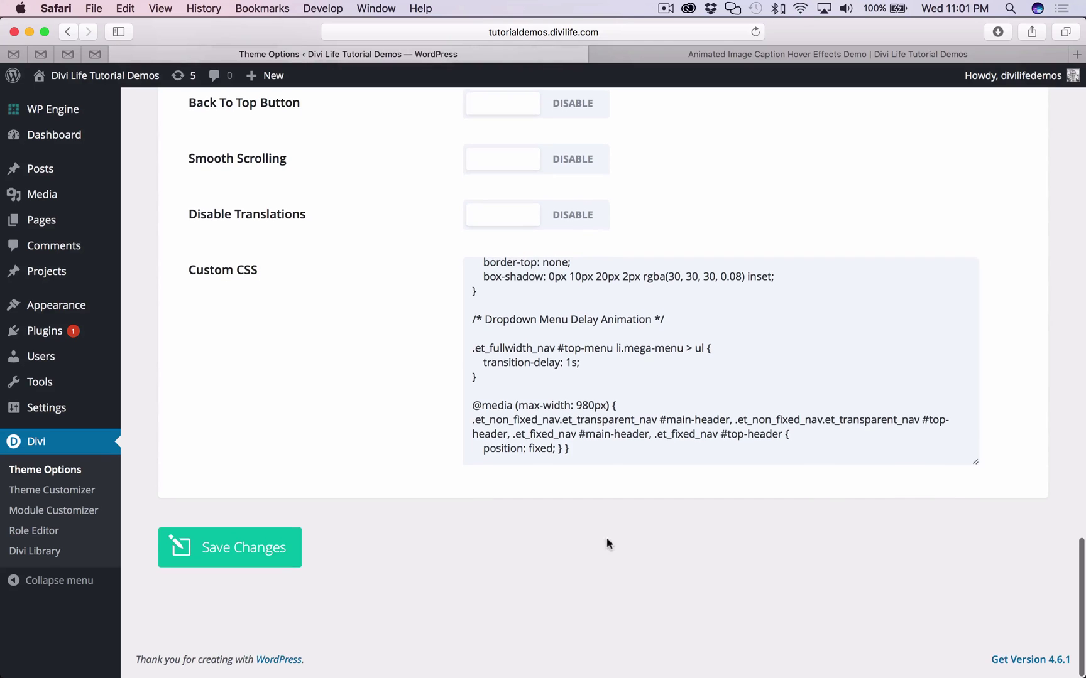
{"action": "left_click_drag", "start_coordinate": [470, 408], "coordinate": [589, 493]}
{"action": "key", "text": "BackSpace"}
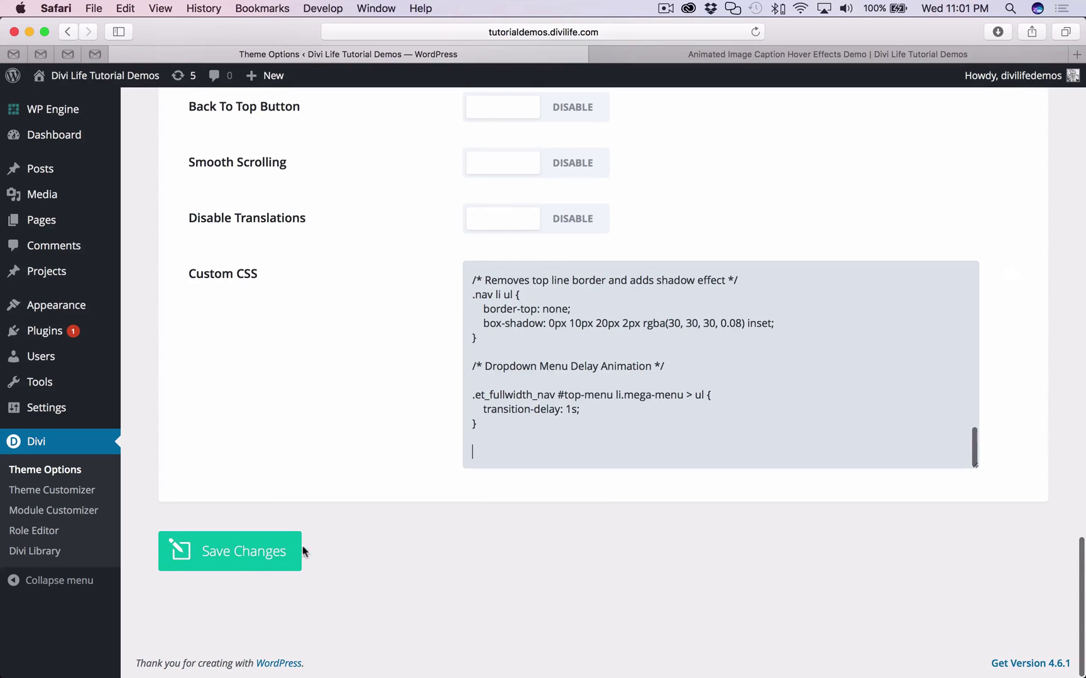
{"action": "left_click", "coordinate": [189, 553]}
{"action": "left_click", "coordinate": [790, 54]}
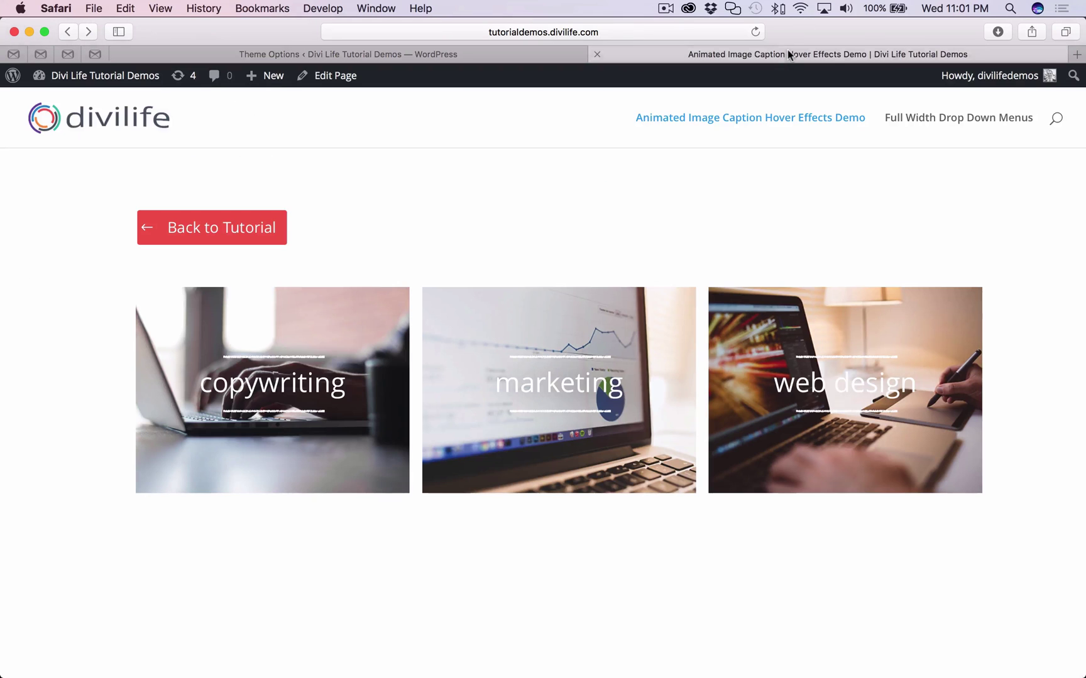
{"action": "key", "text": "super+r"}
Narrow Safari to phone width and scroll the demo page to see the header behaviour.
{"action": "left_click_drag", "start_coordinate": [1082, 227], "coordinate": [378, 226]}
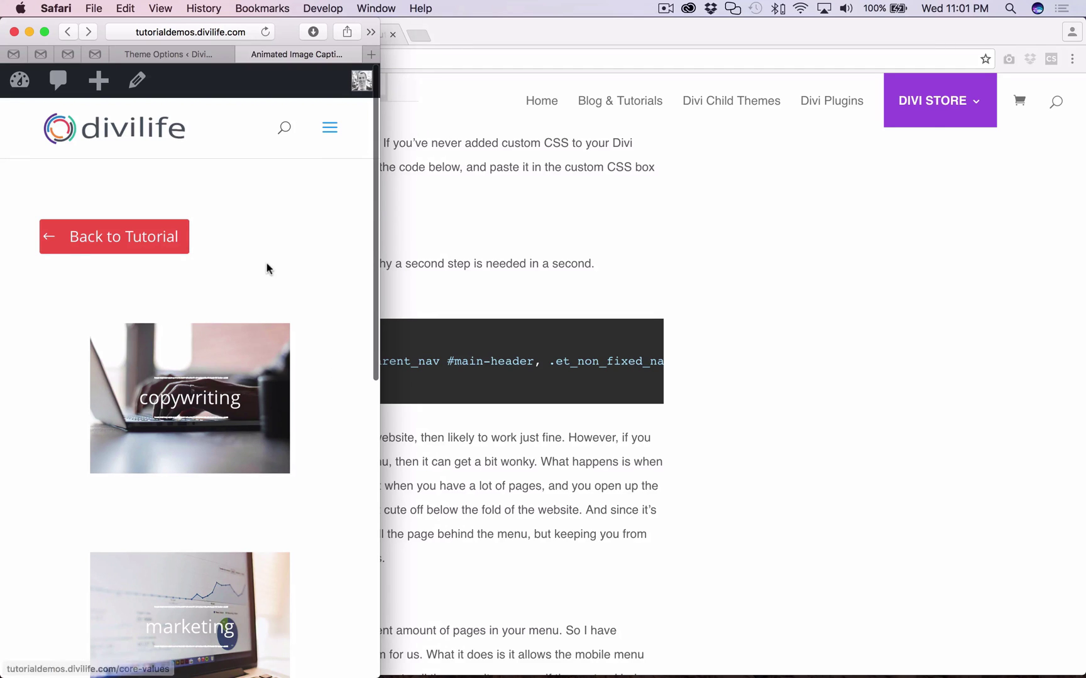
{"action": "scroll", "coordinate": [267, 263], "scroll_direction": "down", "scroll_amount": 5}
{"action": "scroll", "coordinate": [267, 269], "scroll_direction": "down", "scroll_amount": 10}
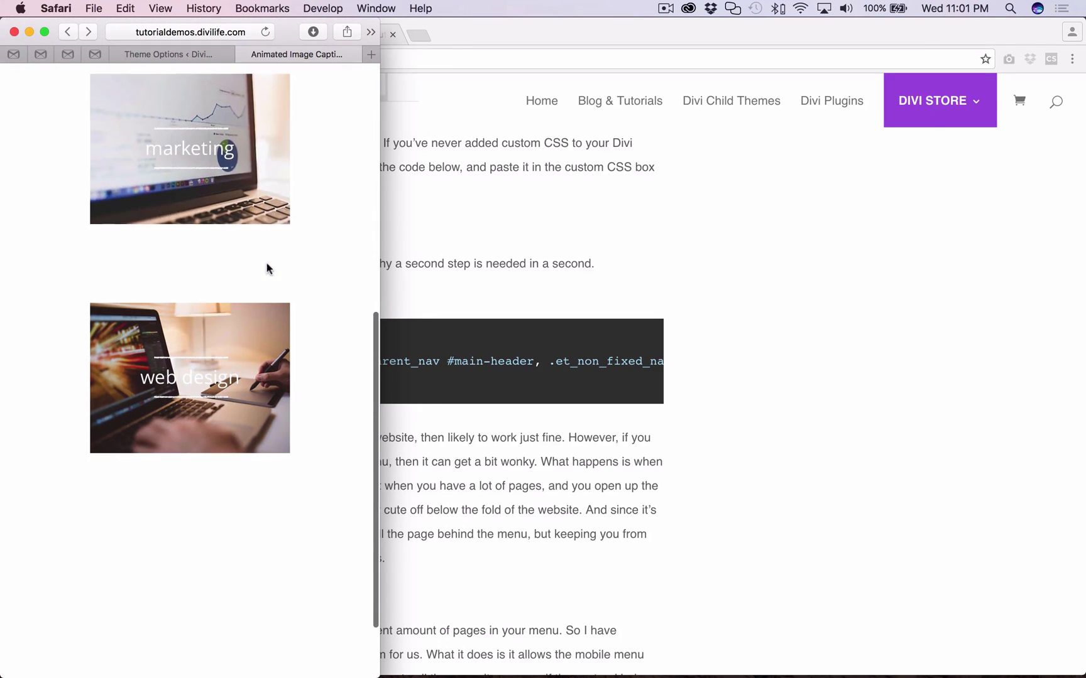
{"action": "scroll", "coordinate": [338, 282], "scroll_direction": "up", "scroll_amount": 15}
{"action": "scroll", "coordinate": [338, 282], "scroll_direction": "down", "scroll_amount": 12}
{"action": "scroll", "coordinate": [338, 287], "scroll_direction": "down", "scroll_amount": 5}
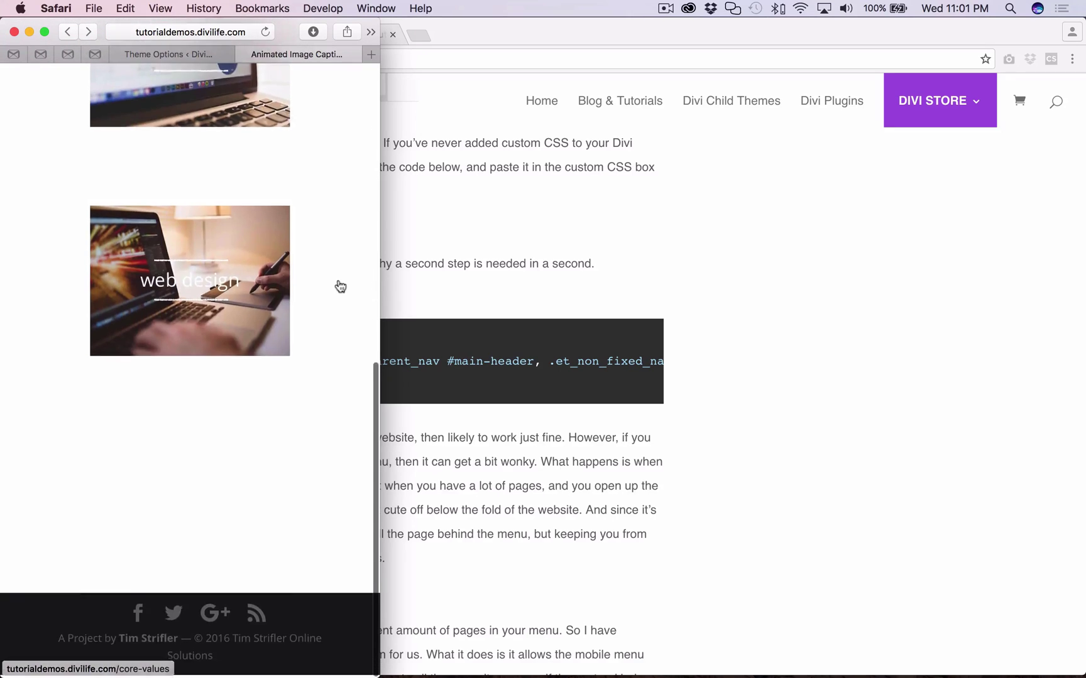
{"action": "scroll", "coordinate": [337, 286], "scroll_direction": "up", "scroll_amount": 15}
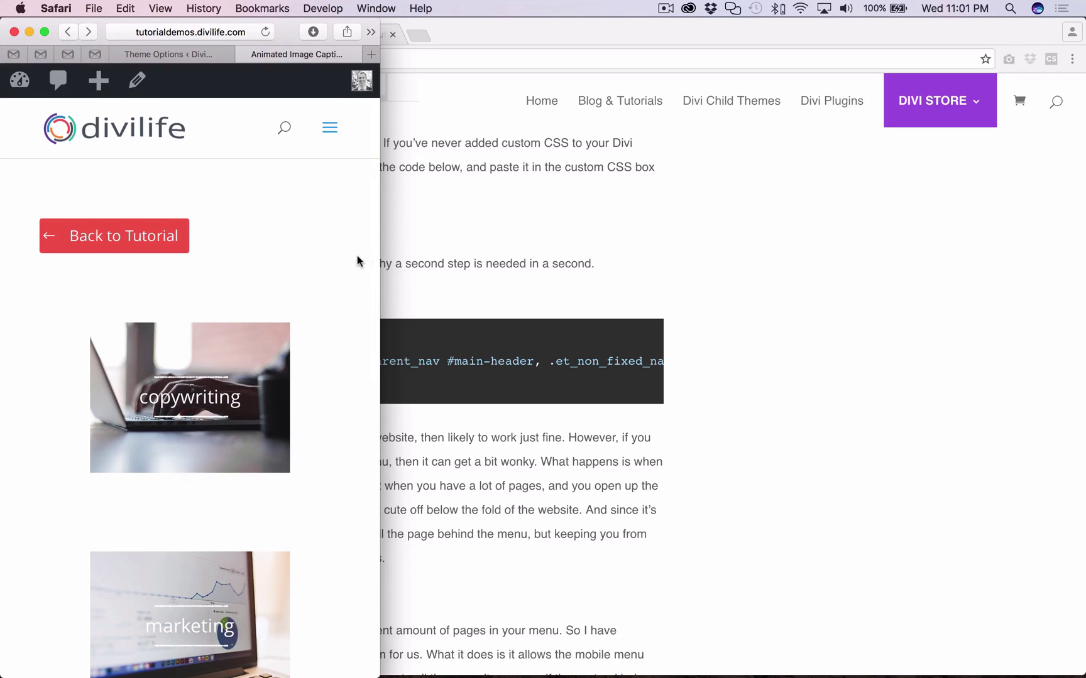
{"action": "scroll", "coordinate": [313, 334], "scroll_direction": "down", "scroll_amount": 10}
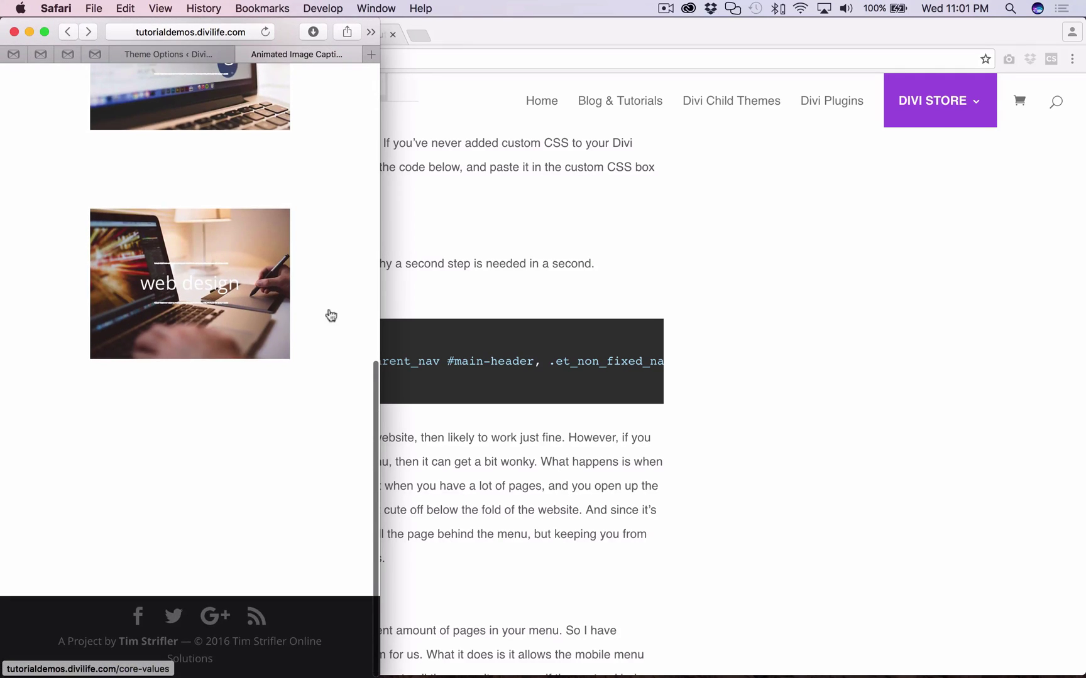
{"action": "scroll", "coordinate": [340, 271], "scroll_direction": "up", "scroll_amount": 10}
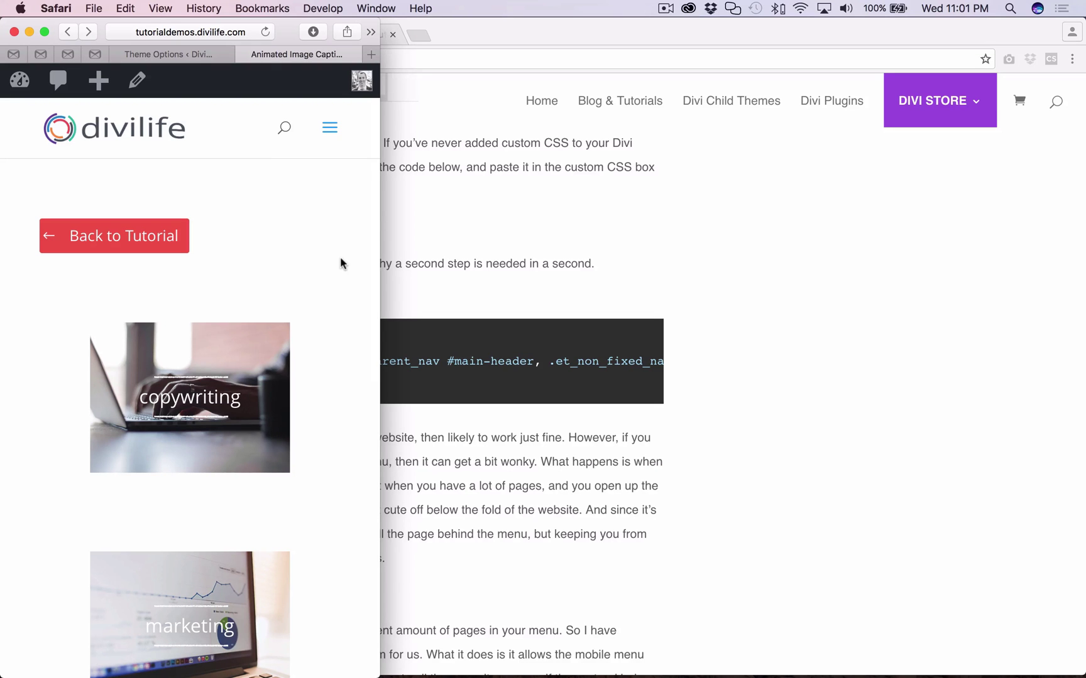
Widen the window and narrow it back to mobile, then open and close the hamburger menu.
{"action": "left_click_drag", "start_coordinate": [381, 261], "coordinate": [1082, 353]}
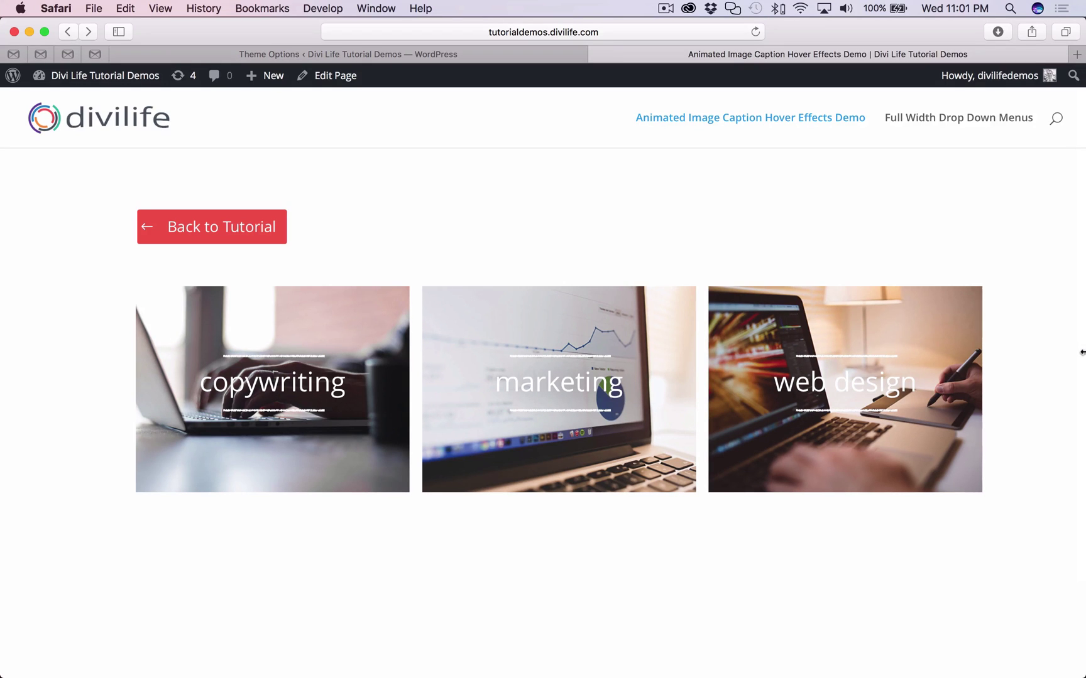
{"action": "left_click_drag", "start_coordinate": [1082, 353], "coordinate": [377, 339]}
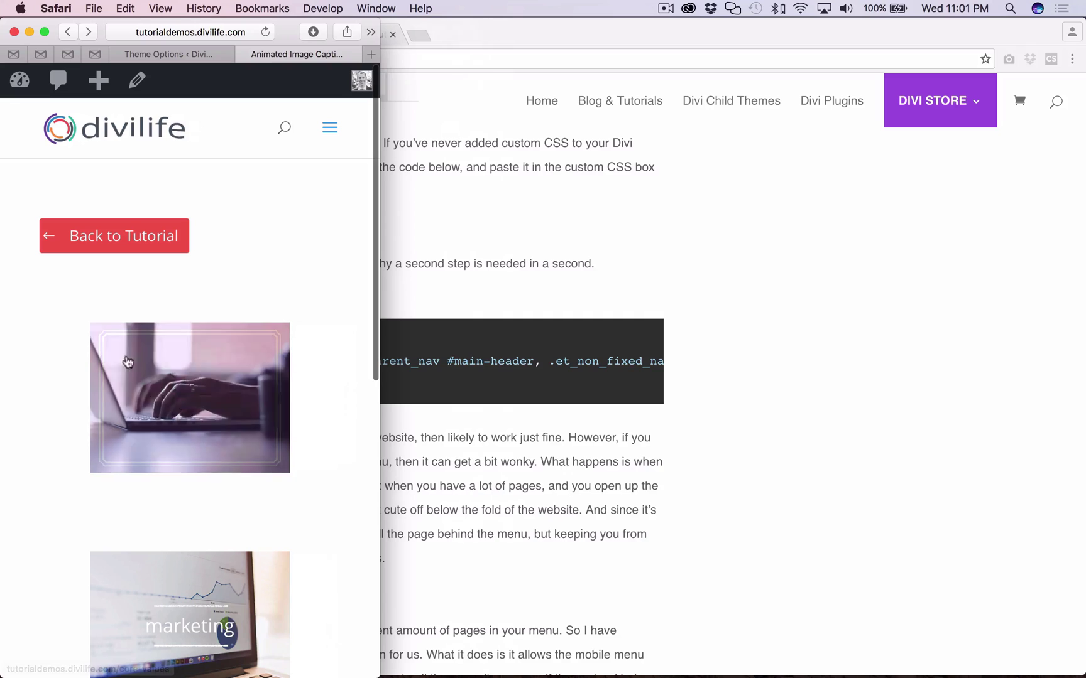
{"action": "scroll", "coordinate": [352, 550], "scroll_direction": "down", "scroll_amount": 5}
{"action": "scroll", "coordinate": [213, 509], "scroll_direction": "down", "scroll_amount": 10}
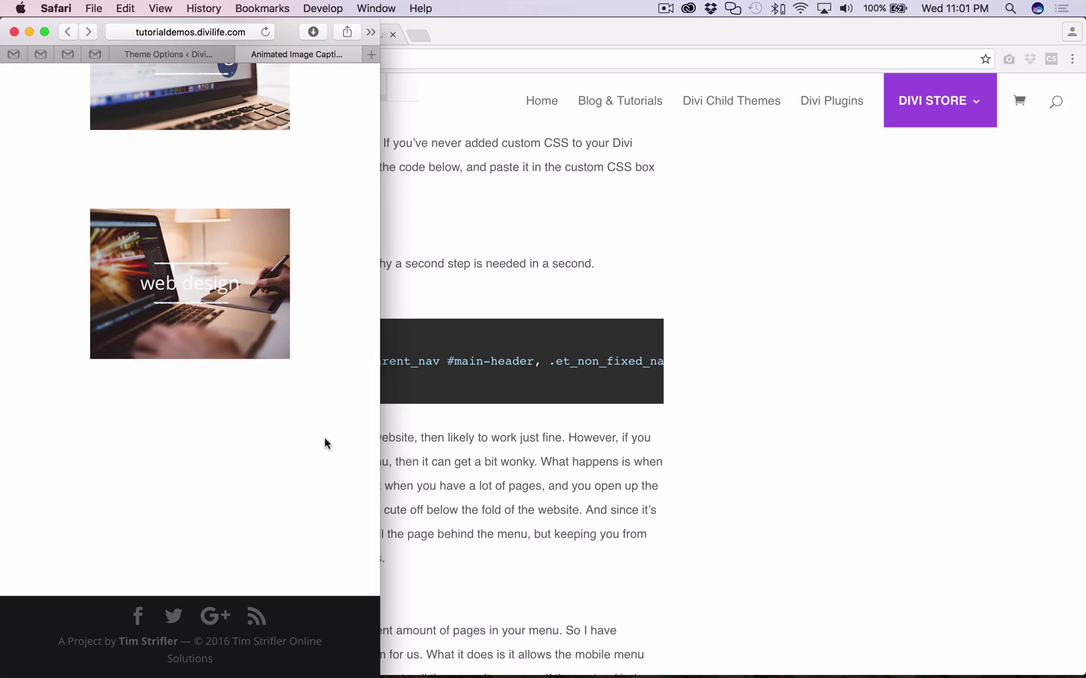
{"action": "scroll", "coordinate": [325, 443], "scroll_direction": "up", "scroll_amount": 20}
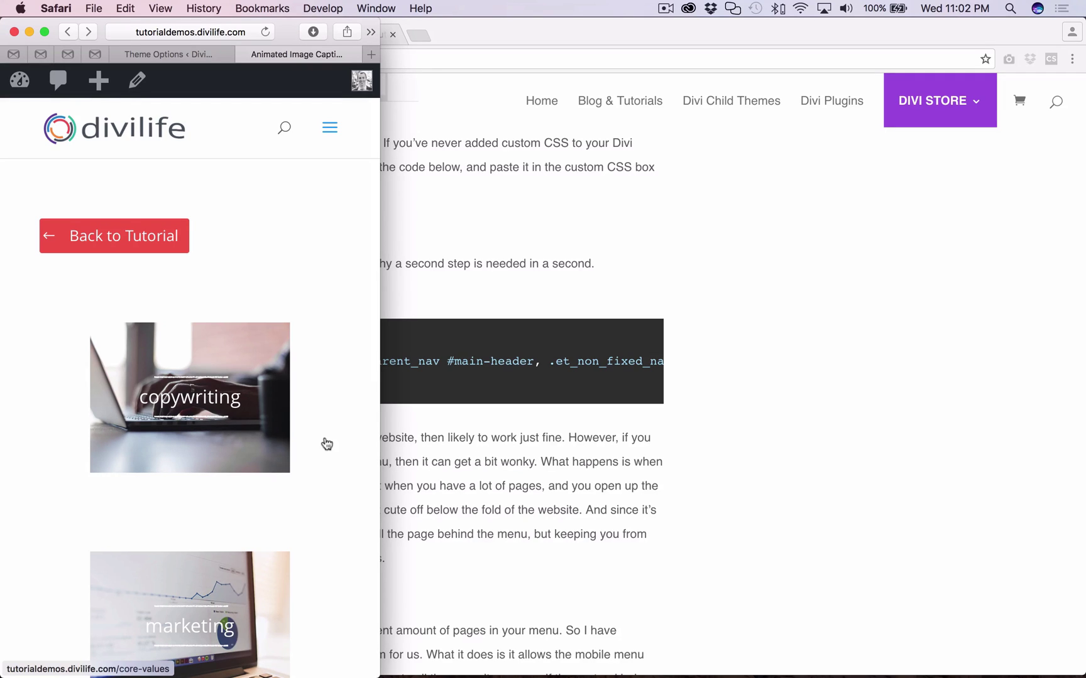
{"action": "scroll", "coordinate": [327, 352], "scroll_direction": "down", "scroll_amount": 1}
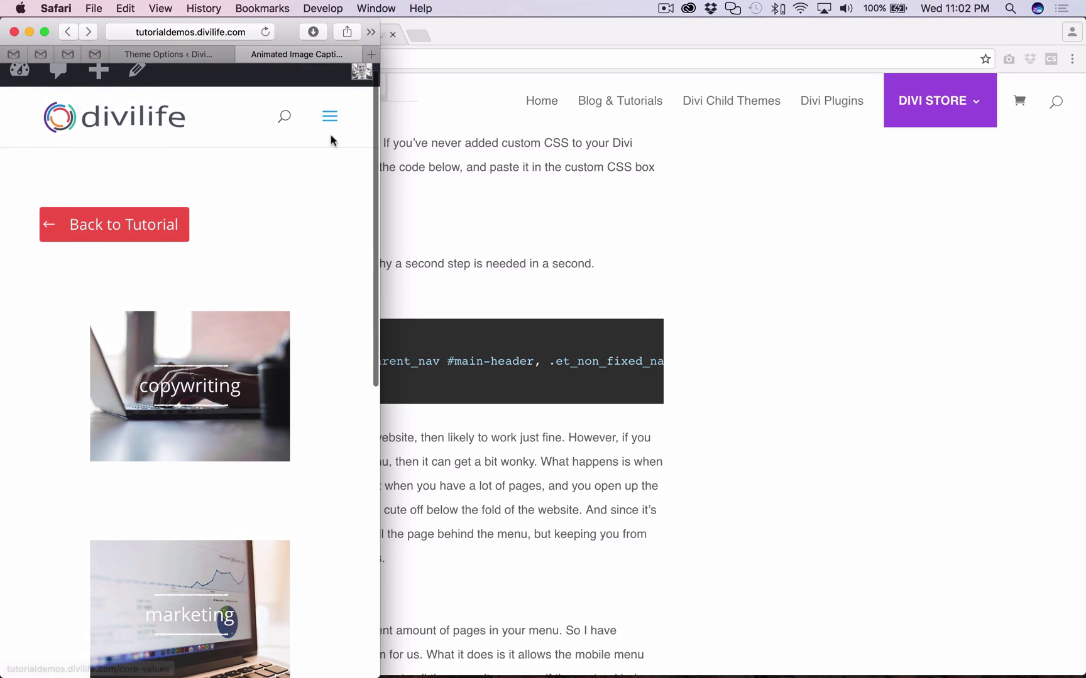
{"action": "left_click", "coordinate": [328, 113]}
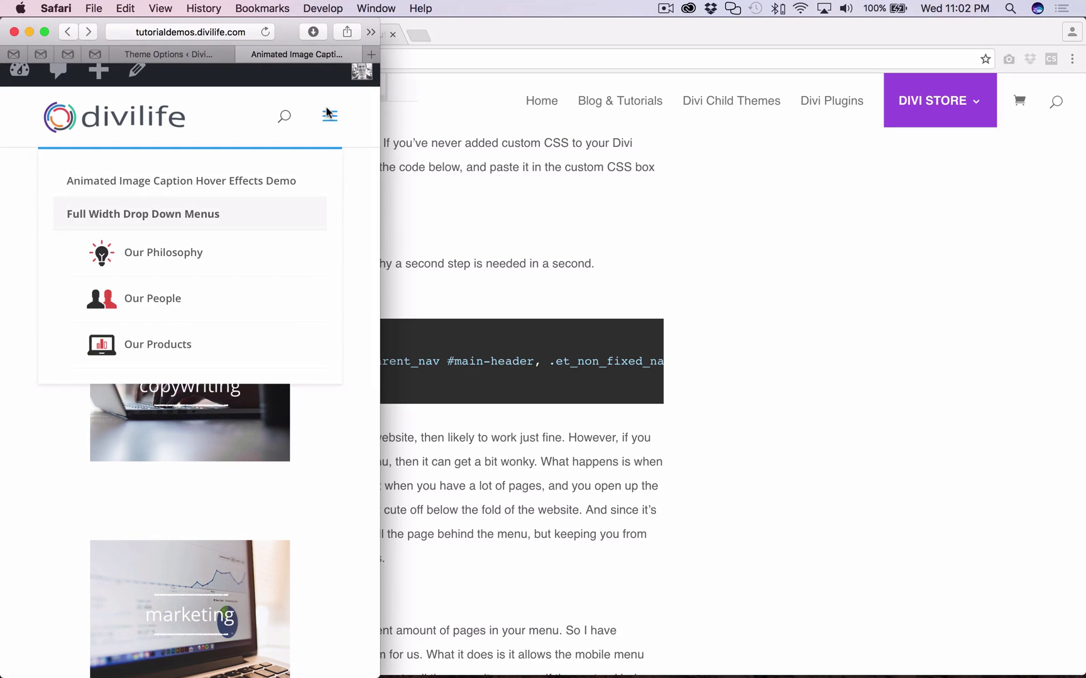
{"action": "left_click", "coordinate": [328, 114]}
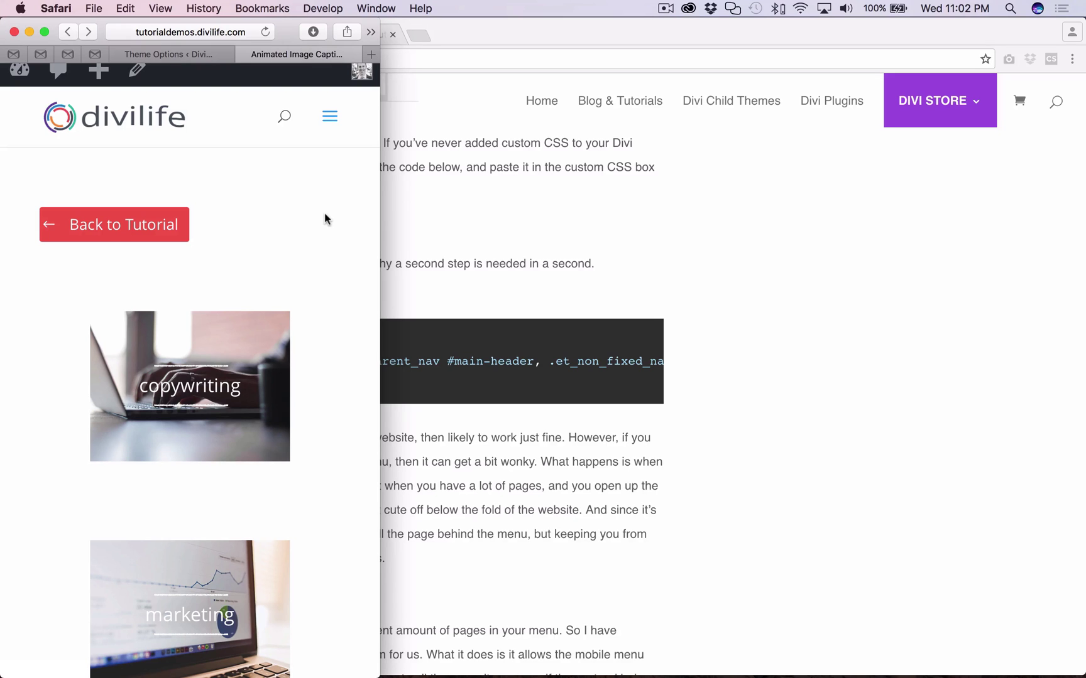
{"action": "scroll", "coordinate": [324, 212], "scroll_direction": "up", "scroll_amount": 2}
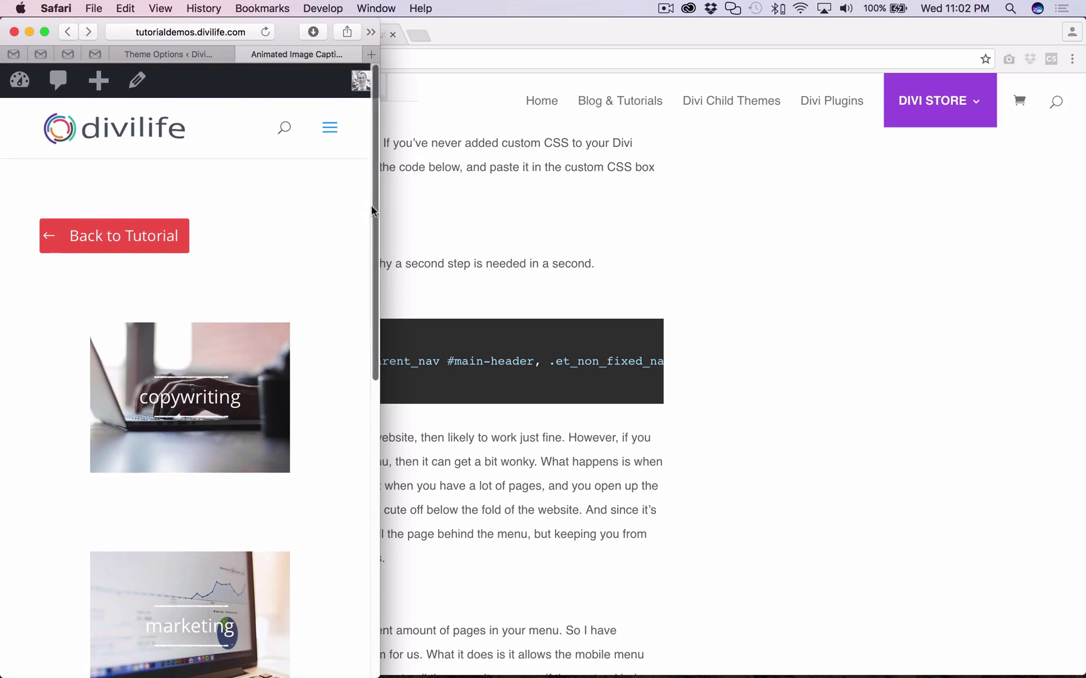
{"action": "left_click", "coordinate": [186, 59]}
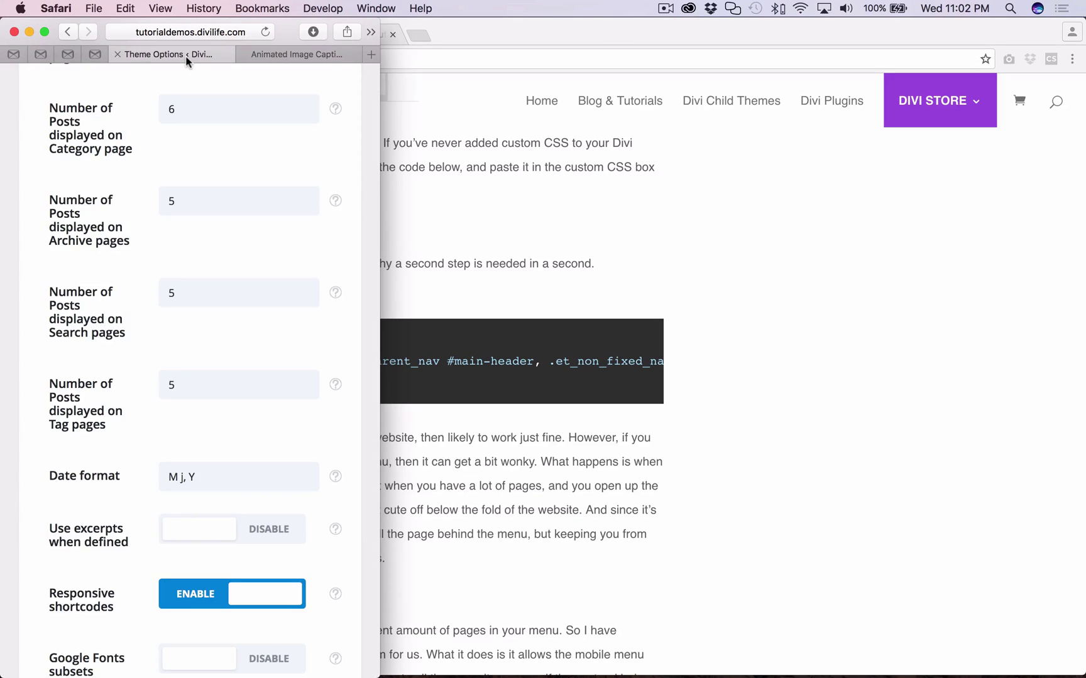
{"action": "scroll", "coordinate": [230, 339], "scroll_direction": "down", "scroll_amount": 15}
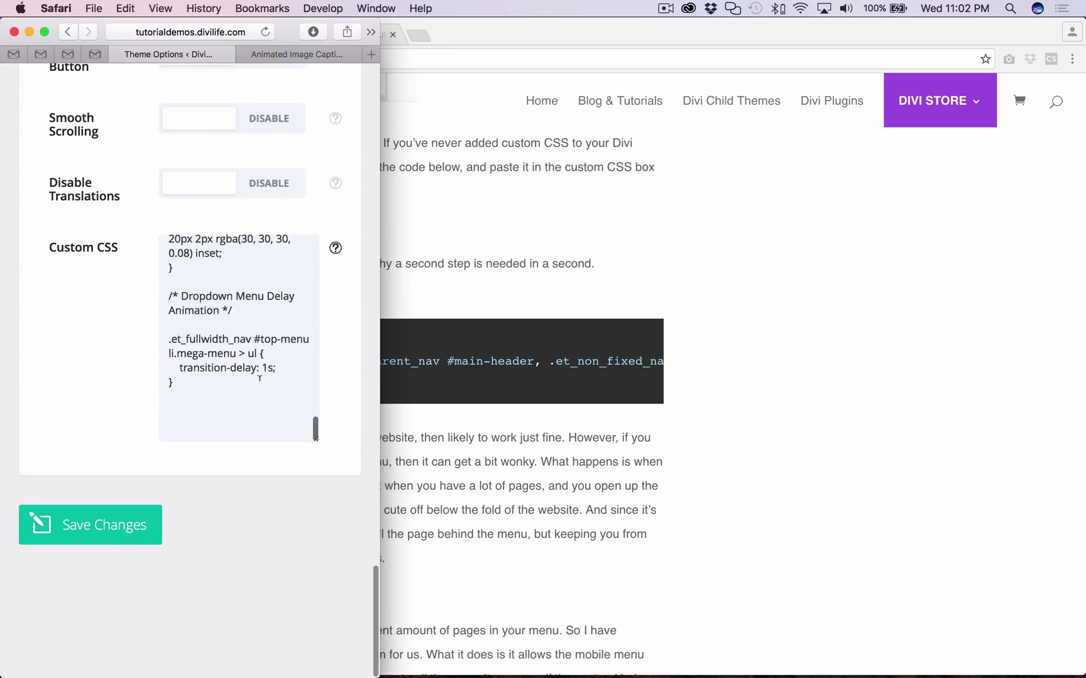
{"action": "left_click", "coordinate": [199, 412]}
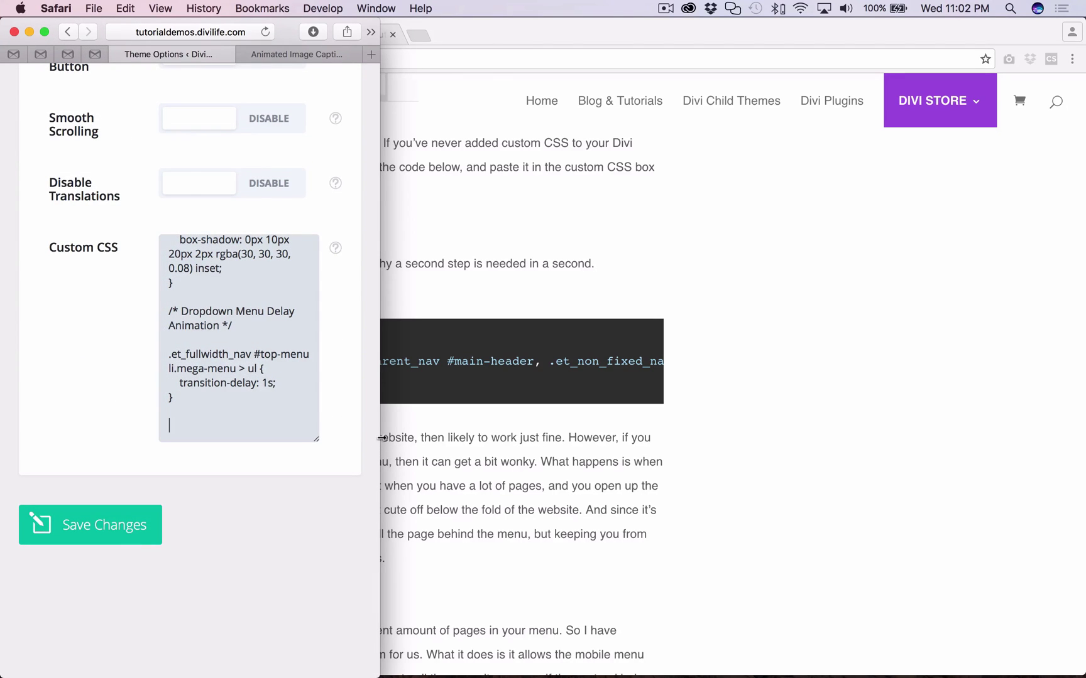
{"action": "left_click_drag", "start_coordinate": [379, 438], "coordinate": [1082, 574]}
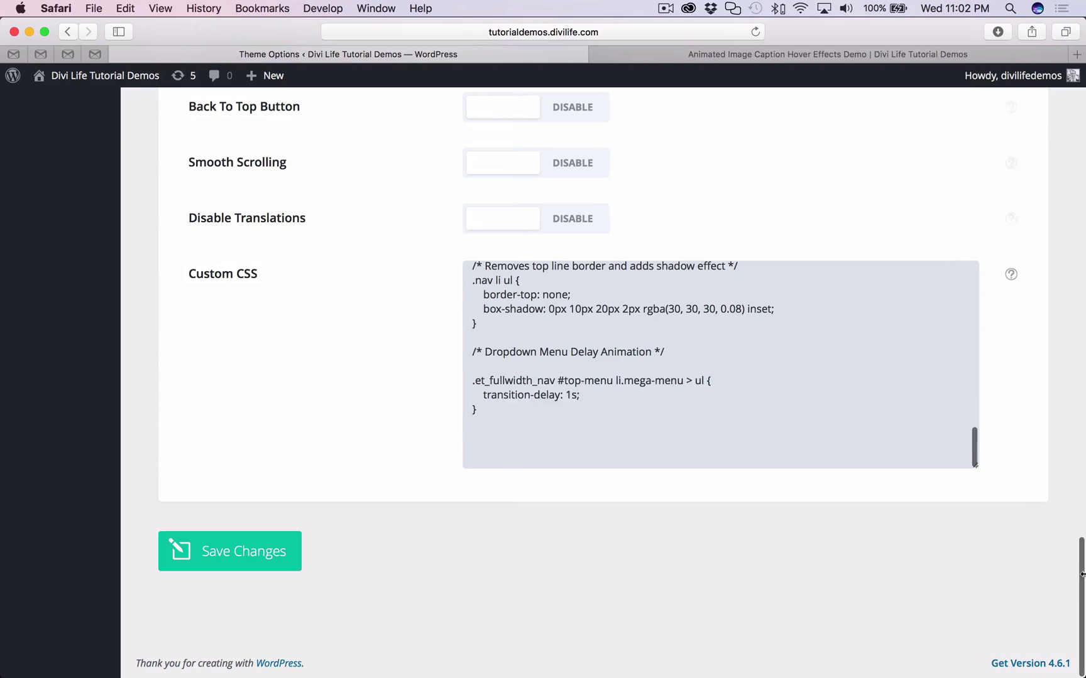
{"action": "left_click", "coordinate": [495, 440]}
{"action": "type", "text": "@media (max-width: 980px) { .et_non_fixed_nav.et_transparent_nav #main-header, .et_non_fixed_nav.et_transparent_nav #top-header, .et_fixed_nav #main-header, .et_fixed_nav #top-header { \tposition: fixed; } }"}
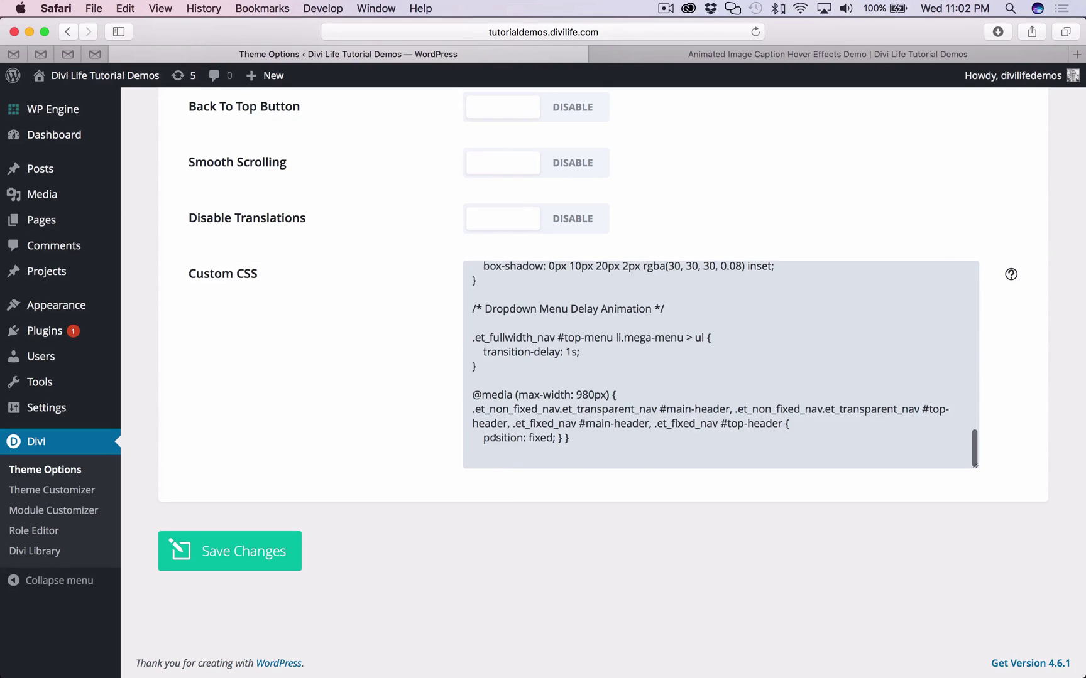
{"action": "left_click", "coordinate": [224, 564]}
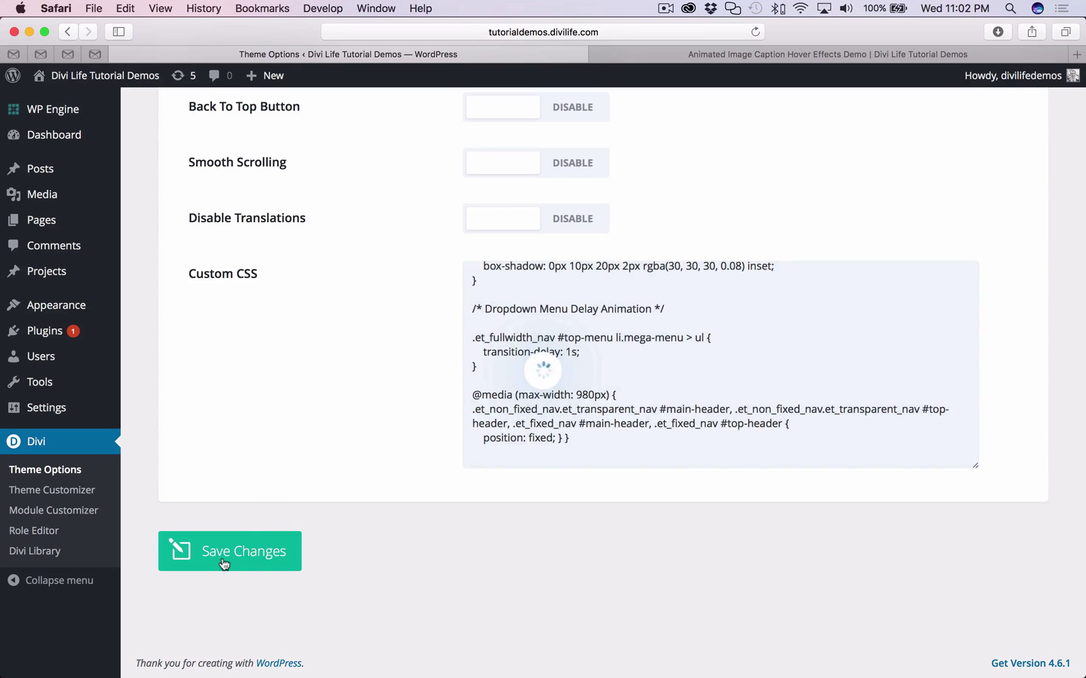
Reload the demo page and narrow Safari to phone width.
{"action": "left_click", "coordinate": [802, 54]}
{"action": "key", "text": "super+r"}
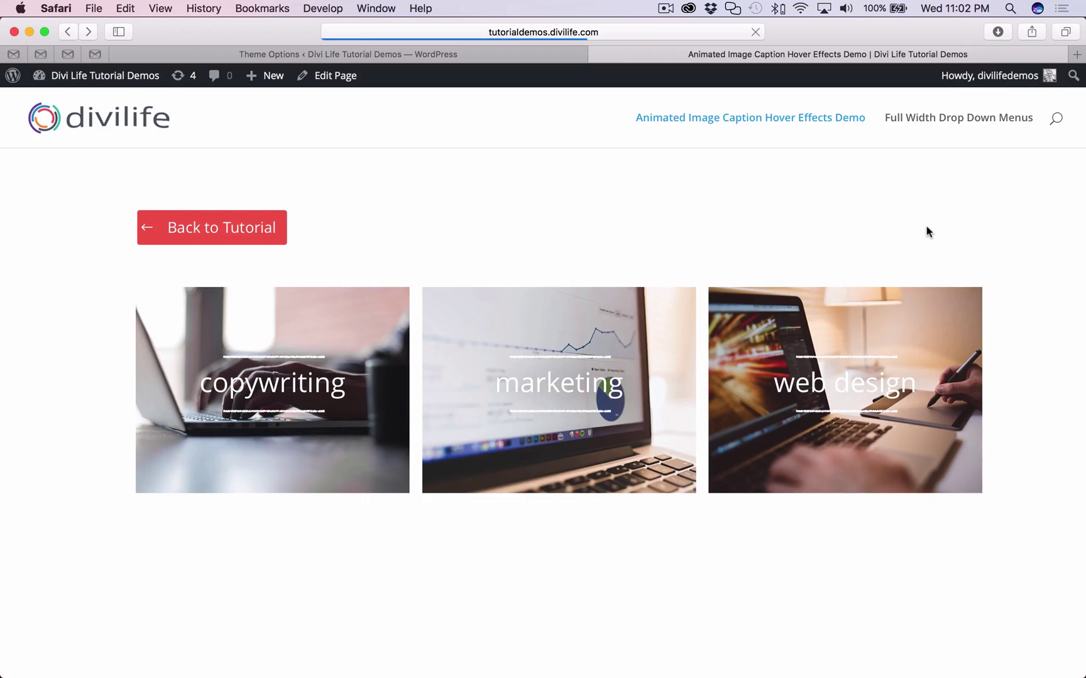
{"action": "left_click_drag", "start_coordinate": [1082, 249], "coordinate": [237, 172]}
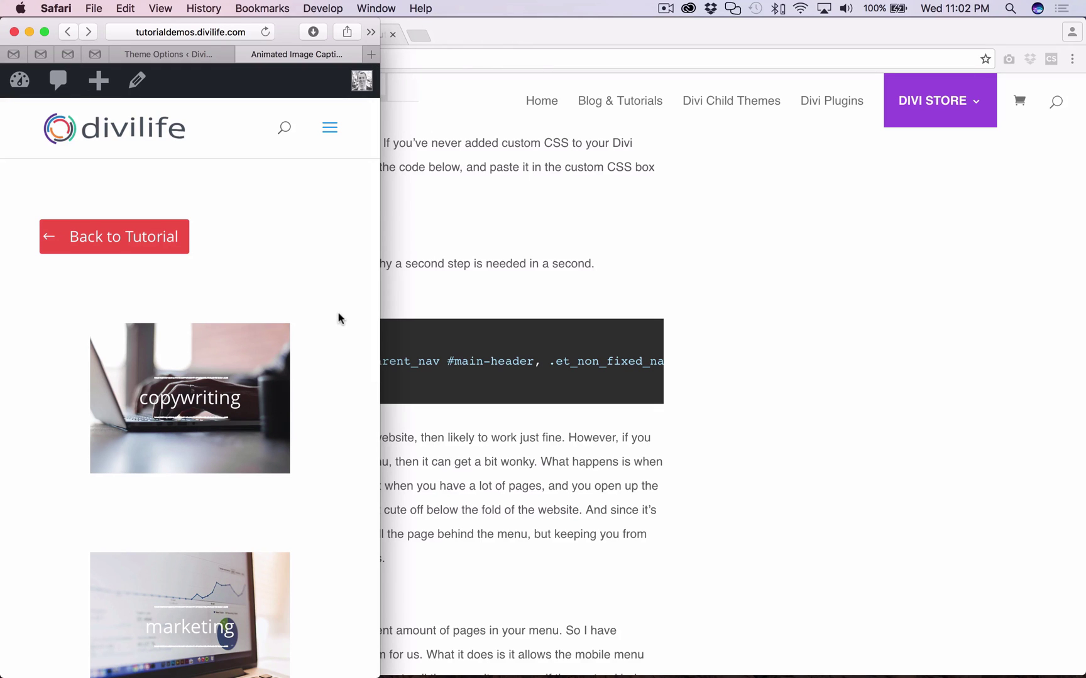
Scroll the narrow page to confirm the header stays fixed, then make the window shorter.
{"action": "scroll", "coordinate": [338, 318], "scroll_direction": "down", "scroll_amount": 10}
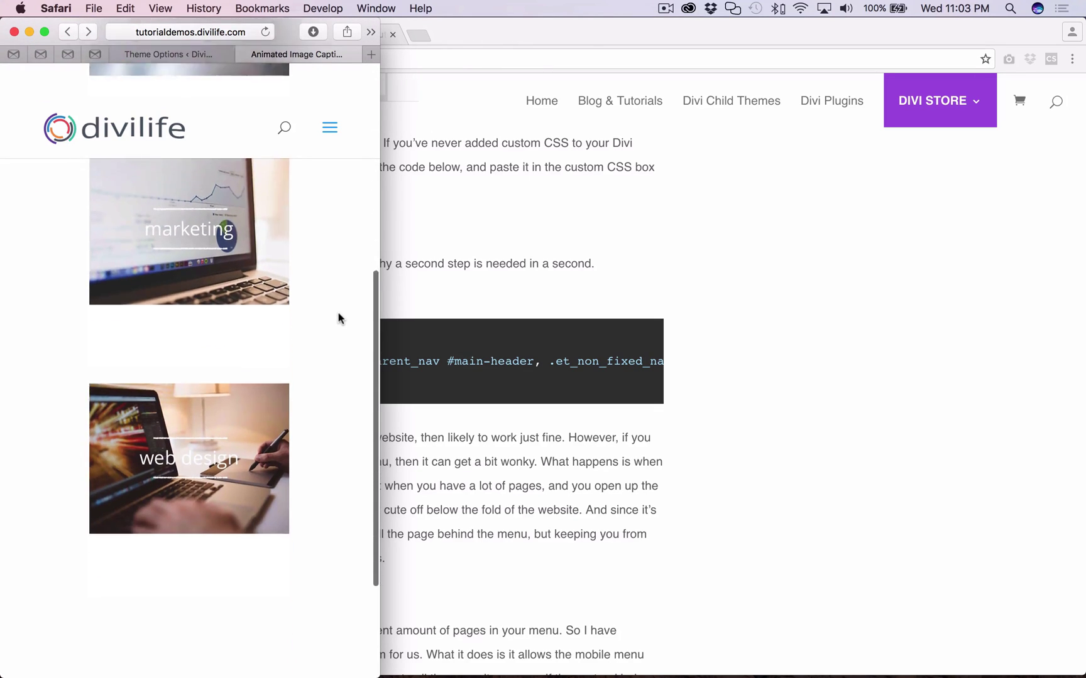
{"action": "scroll", "coordinate": [338, 319], "scroll_direction": "down", "scroll_amount": 3}
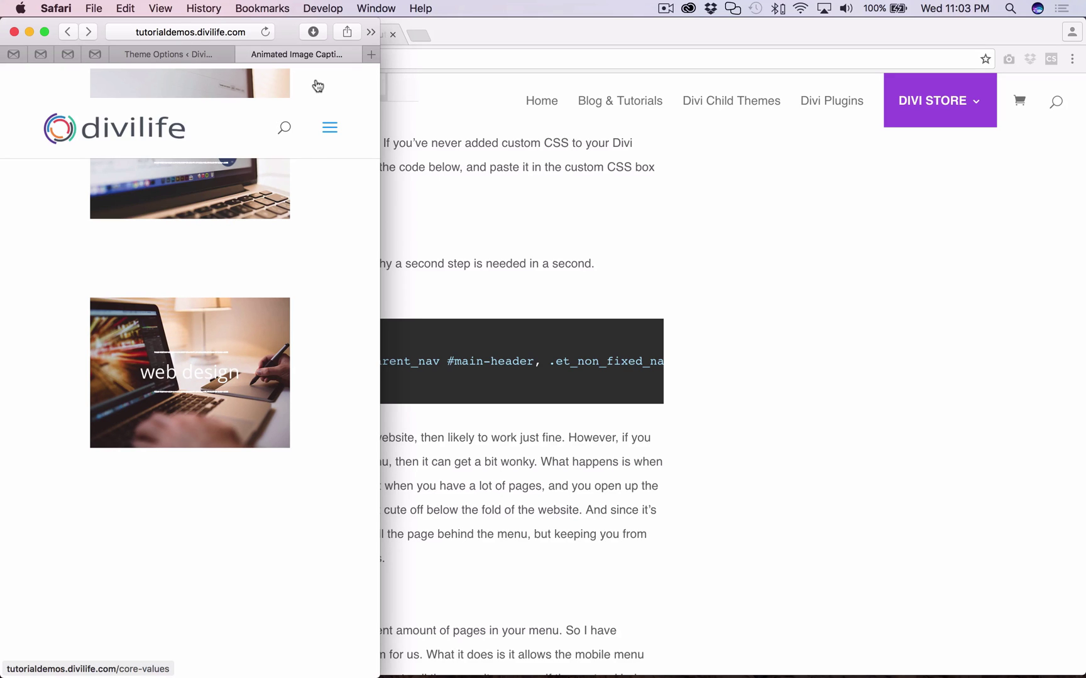
{"action": "scroll", "coordinate": [51, 78], "scroll_direction": "up", "scroll_amount": 1}
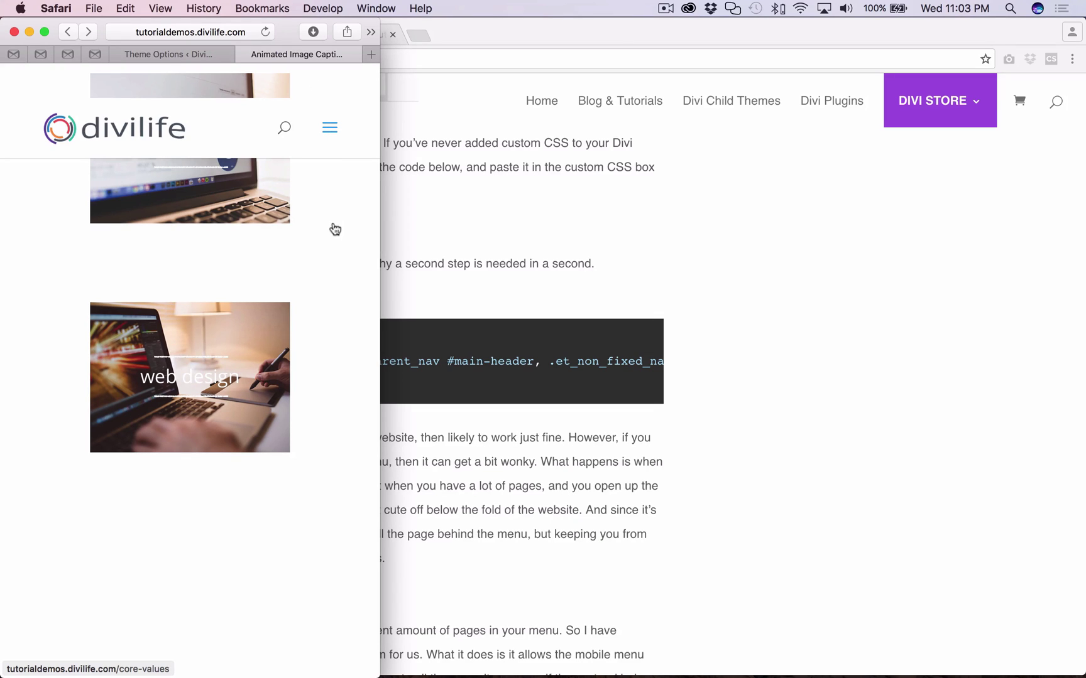
{"action": "scroll", "coordinate": [331, 229], "scroll_direction": "up", "scroll_amount": 10}
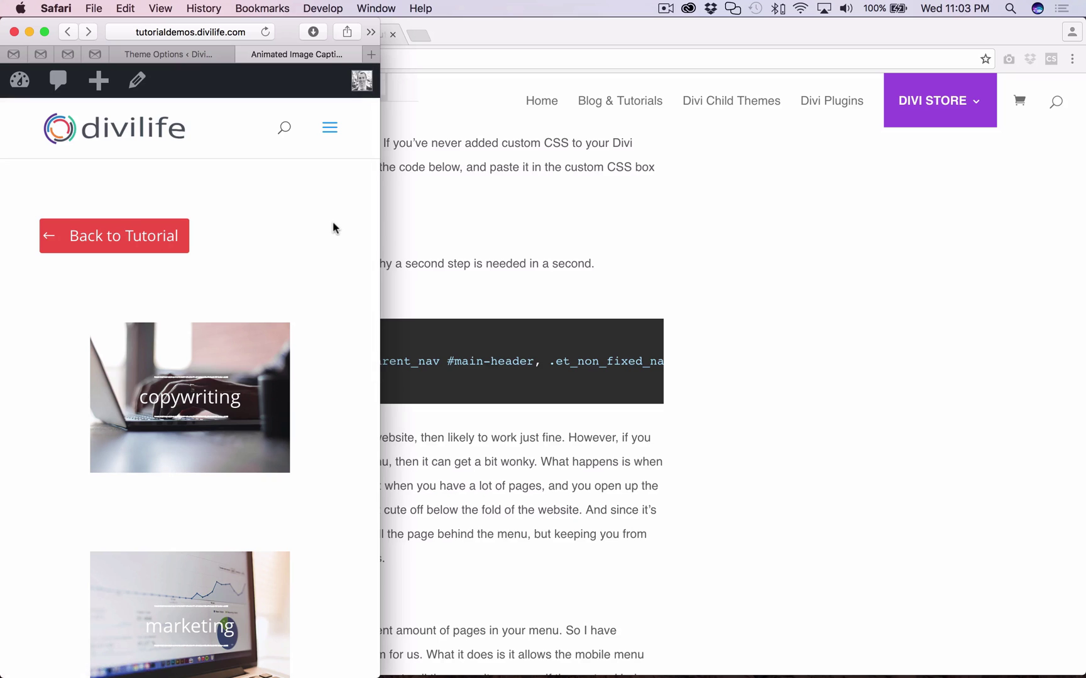
{"action": "scroll", "coordinate": [333, 228], "scroll_direction": "down", "scroll_amount": 2}
{"action": "scroll", "coordinate": [333, 228], "scroll_direction": "up", "scroll_amount": 3}
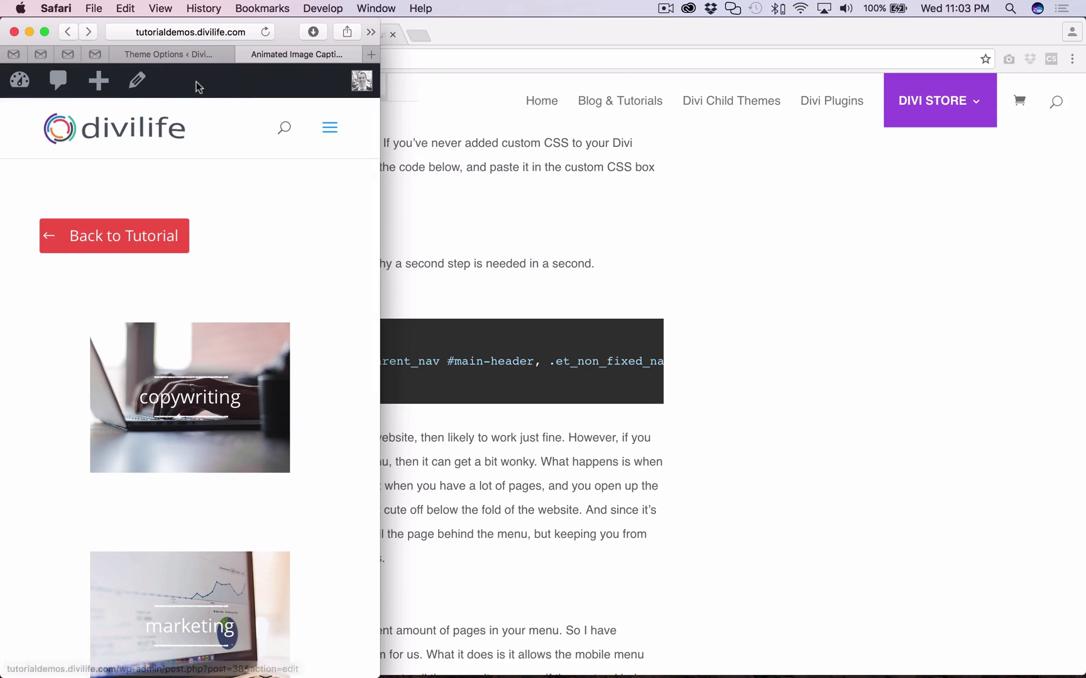
{"action": "scroll", "coordinate": [403, 315], "scroll_direction": "down", "scroll_amount": 1}
{"action": "scroll", "coordinate": [363, 322], "scroll_direction": "down", "scroll_amount": 10}
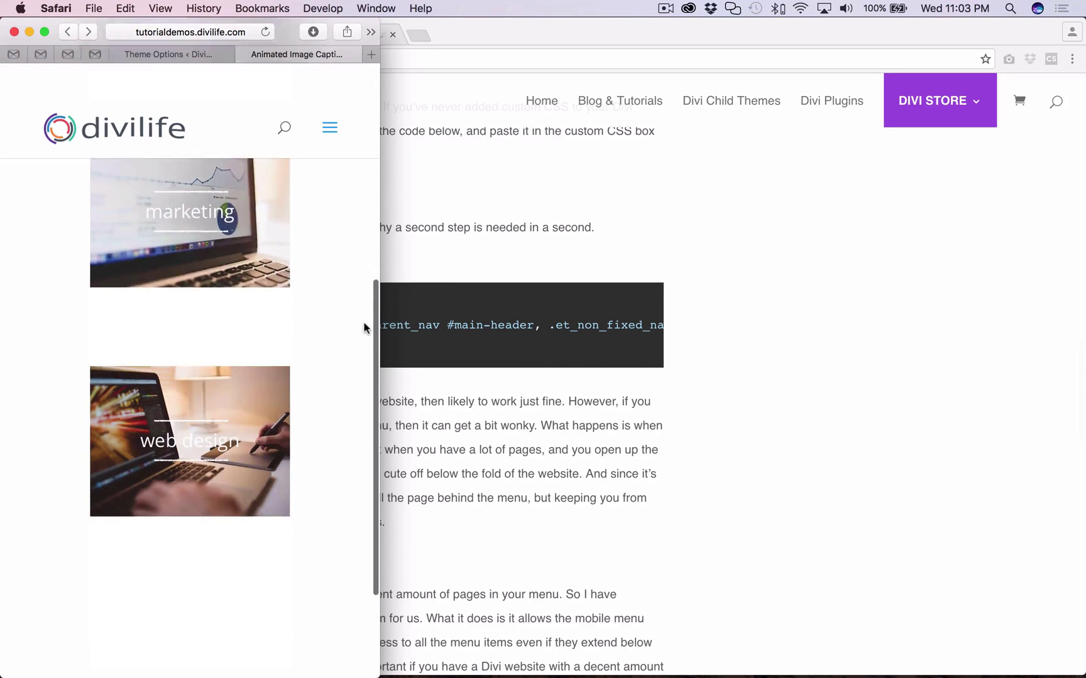
{"action": "scroll", "coordinate": [363, 322], "scroll_direction": "up", "scroll_amount": 5}
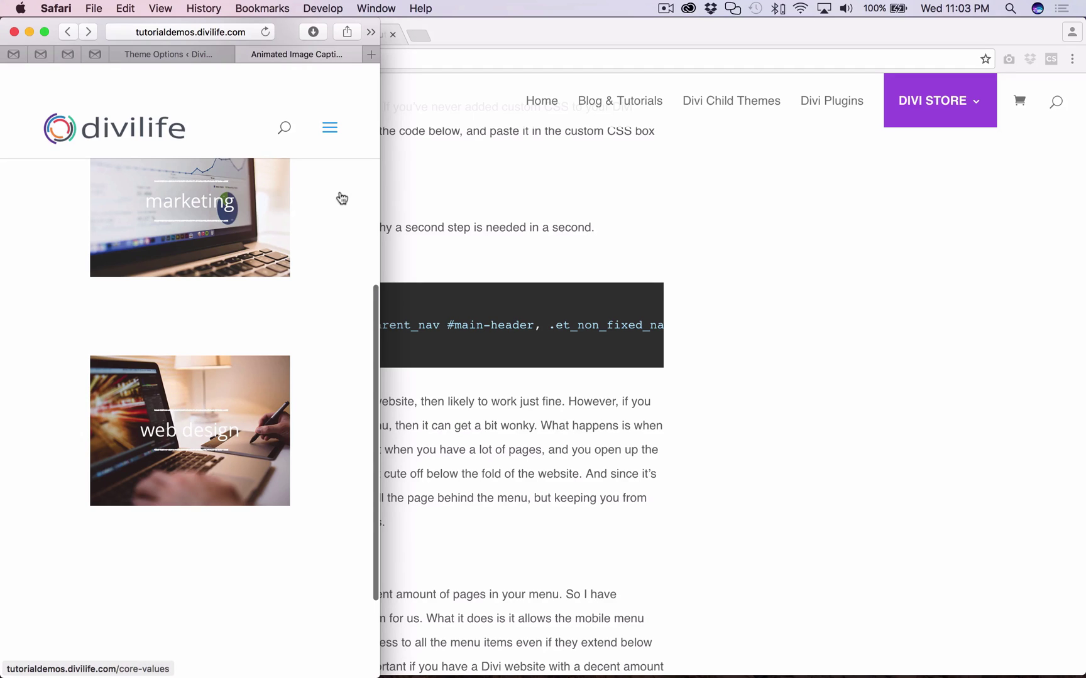
{"action": "scroll", "coordinate": [342, 198], "scroll_direction": "up", "scroll_amount": 5}
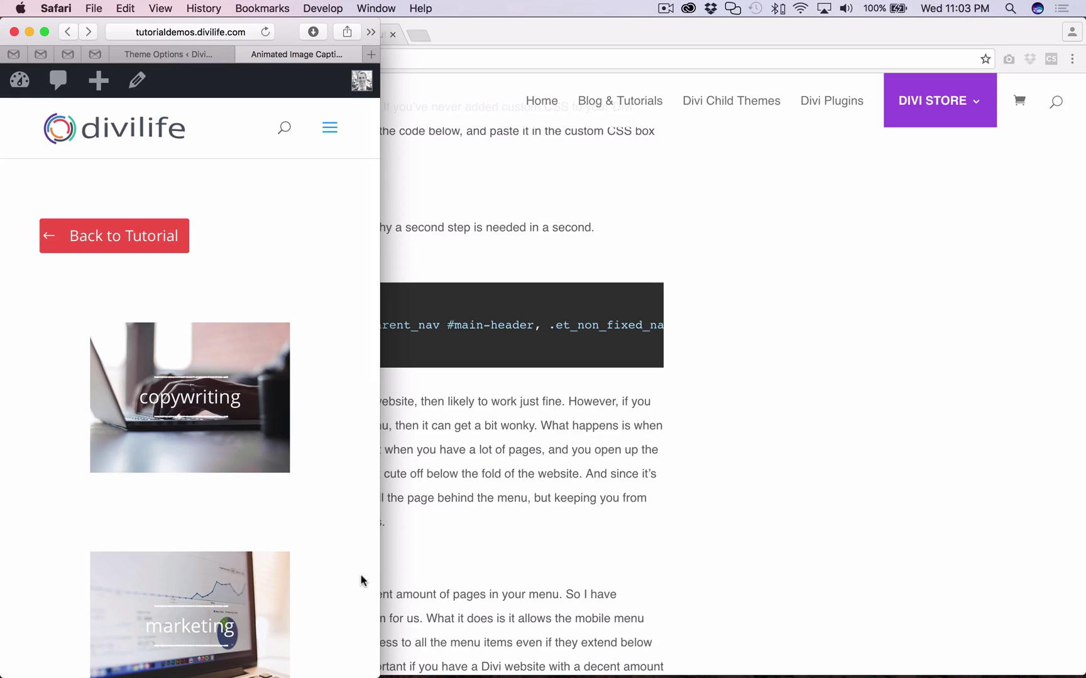
{"action": "left_click_drag", "start_coordinate": [378, 674], "coordinate": [181, 329]}
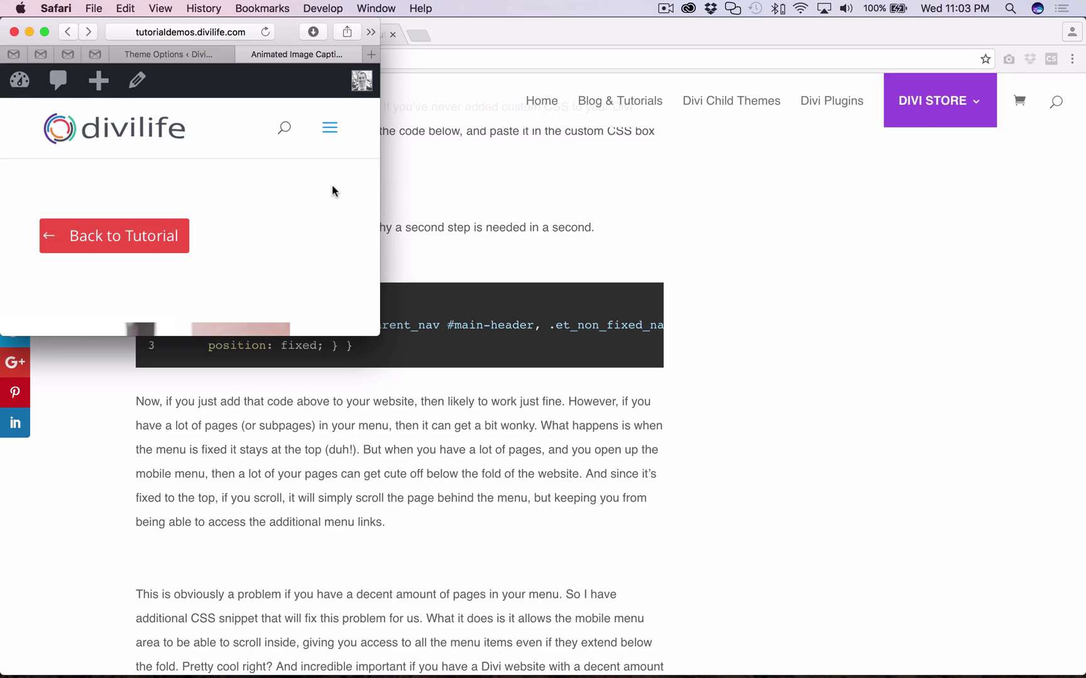
Open the mobile menu and scroll to show it won't scroll, then enlarge Safari to desktop size.
{"action": "left_click", "coordinate": [329, 127]}
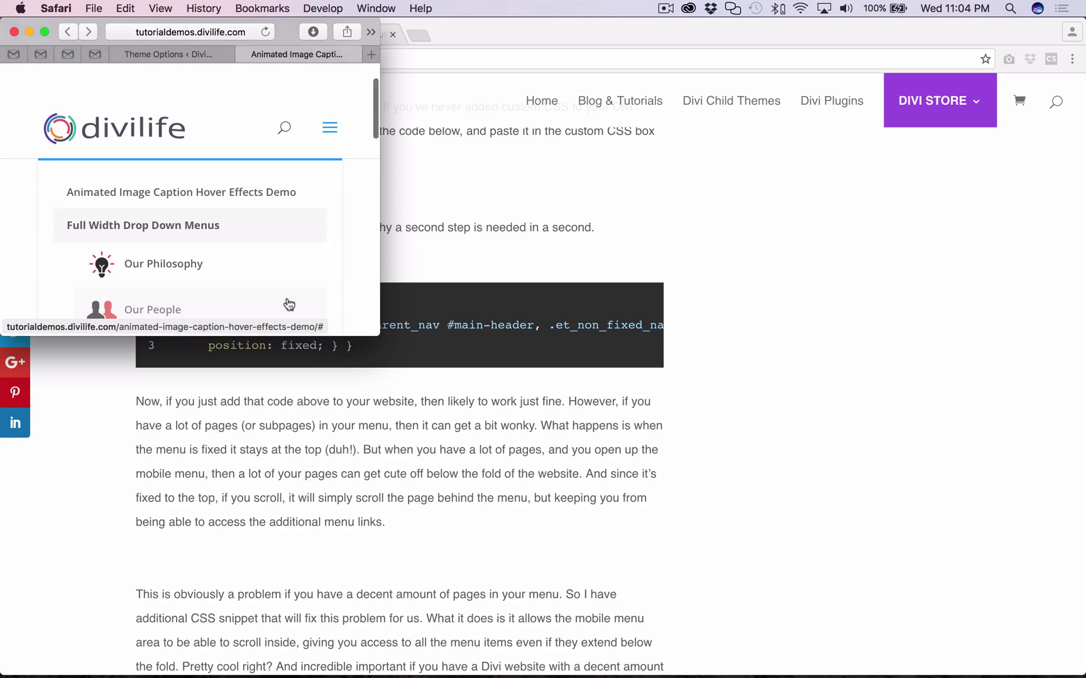
{"action": "scroll", "coordinate": [289, 305], "scroll_direction": "down", "scroll_amount": 3}
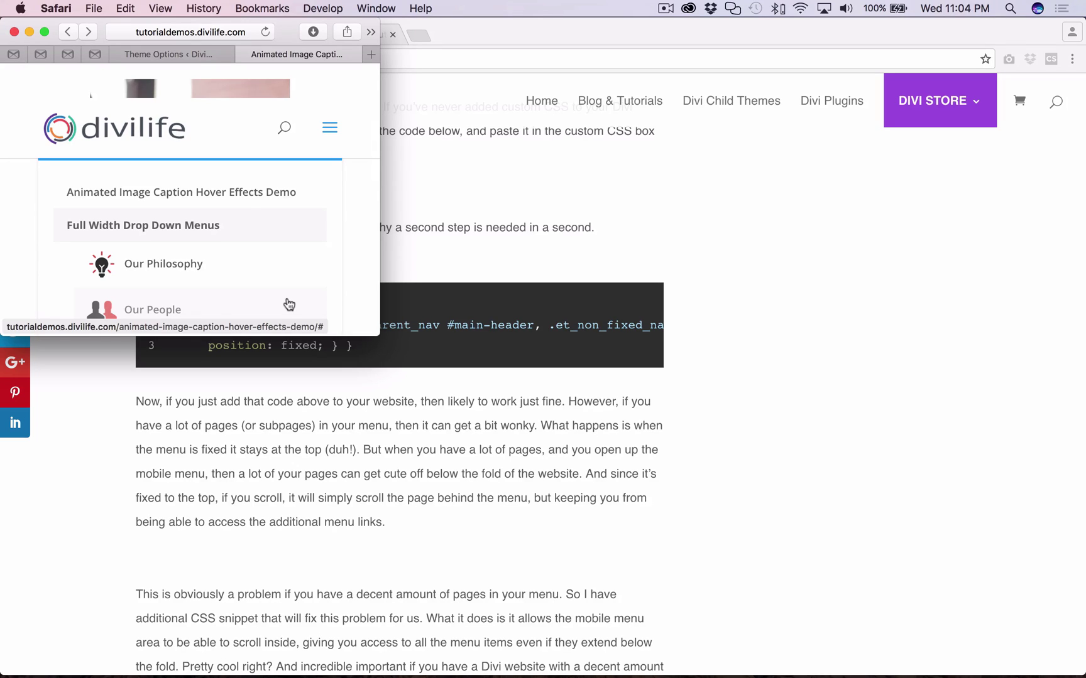
{"action": "scroll", "coordinate": [289, 305], "scroll_direction": "down", "scroll_amount": 5}
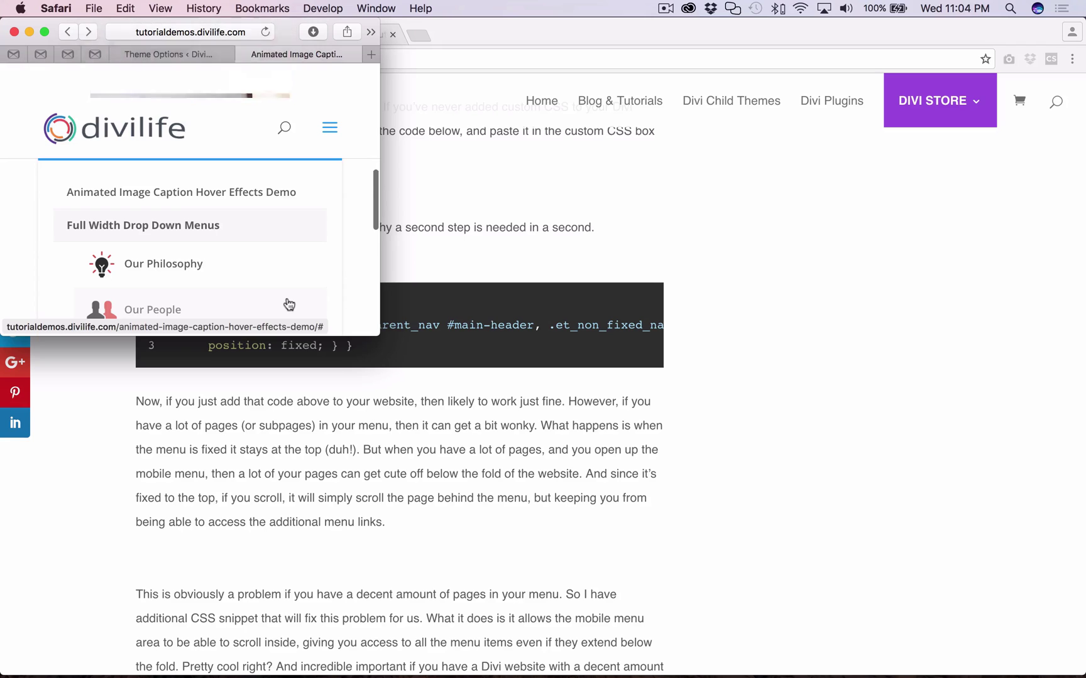
{"action": "scroll", "coordinate": [289, 305], "scroll_direction": "up", "scroll_amount": 8}
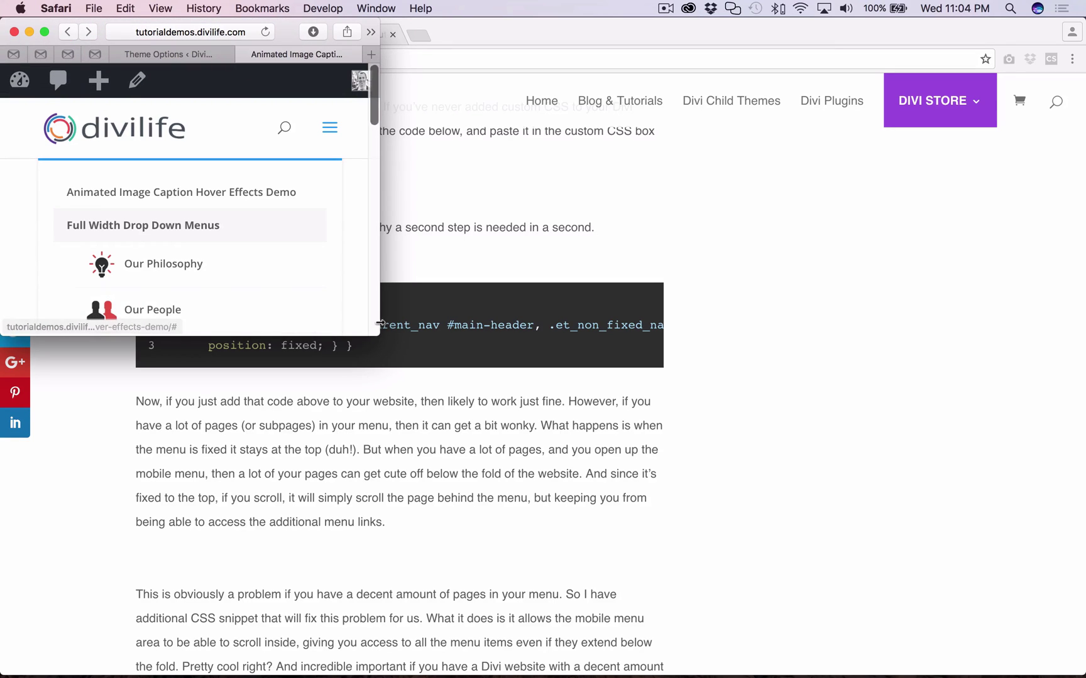
{"action": "left_click_drag", "start_coordinate": [372, 337], "coordinate": [356, 316]}
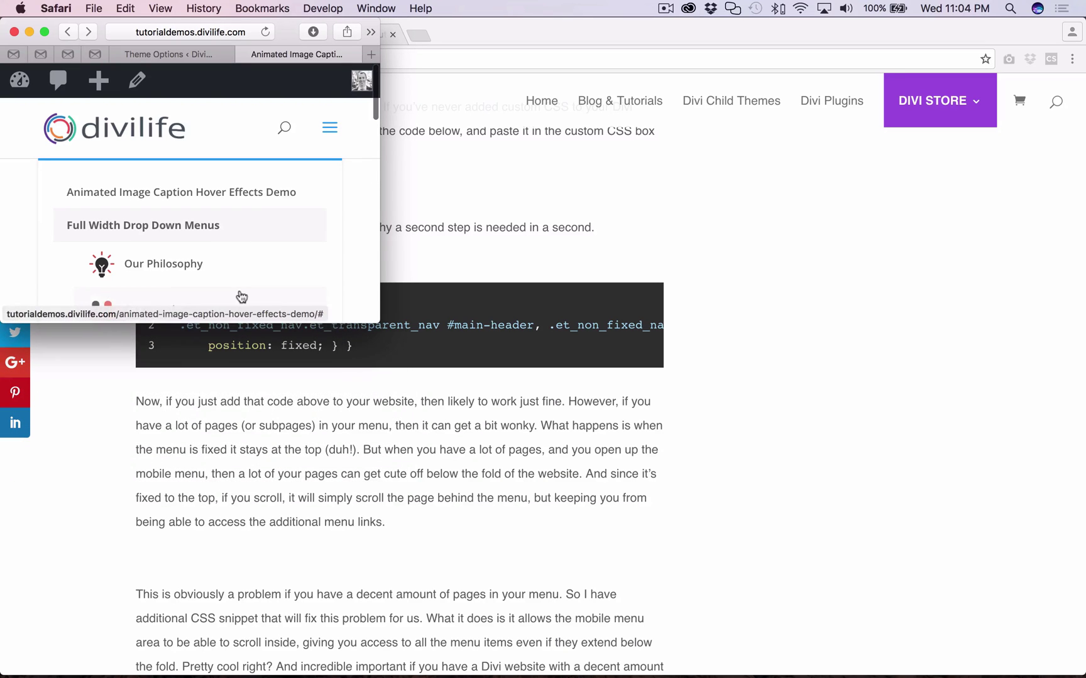
{"action": "scroll", "coordinate": [251, 310], "scroll_direction": "down", "scroll_amount": 3}
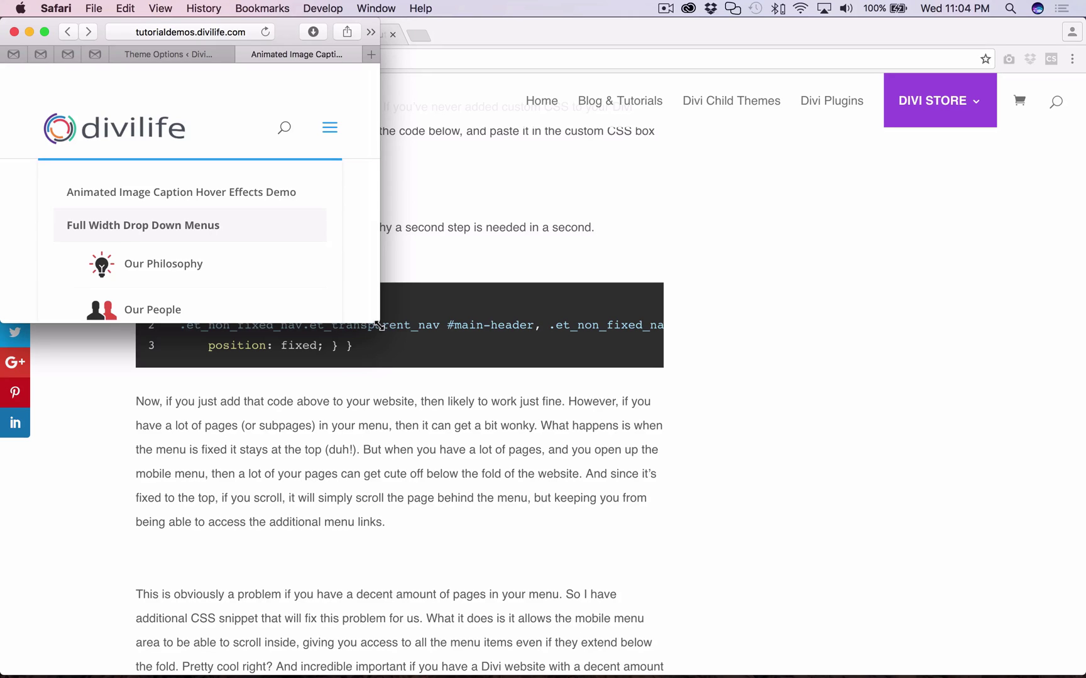
{"action": "left_click_drag", "start_coordinate": [379, 325], "coordinate": [352, 432]}
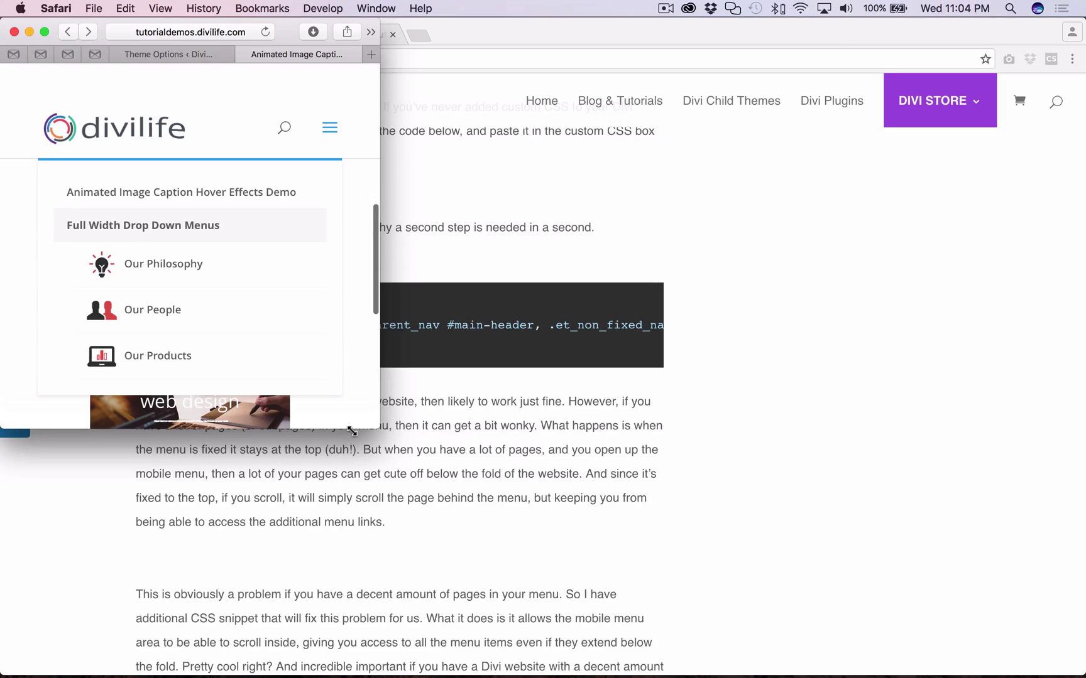
{"action": "left_click_drag", "start_coordinate": [353, 431], "coordinate": [1081, 664]}
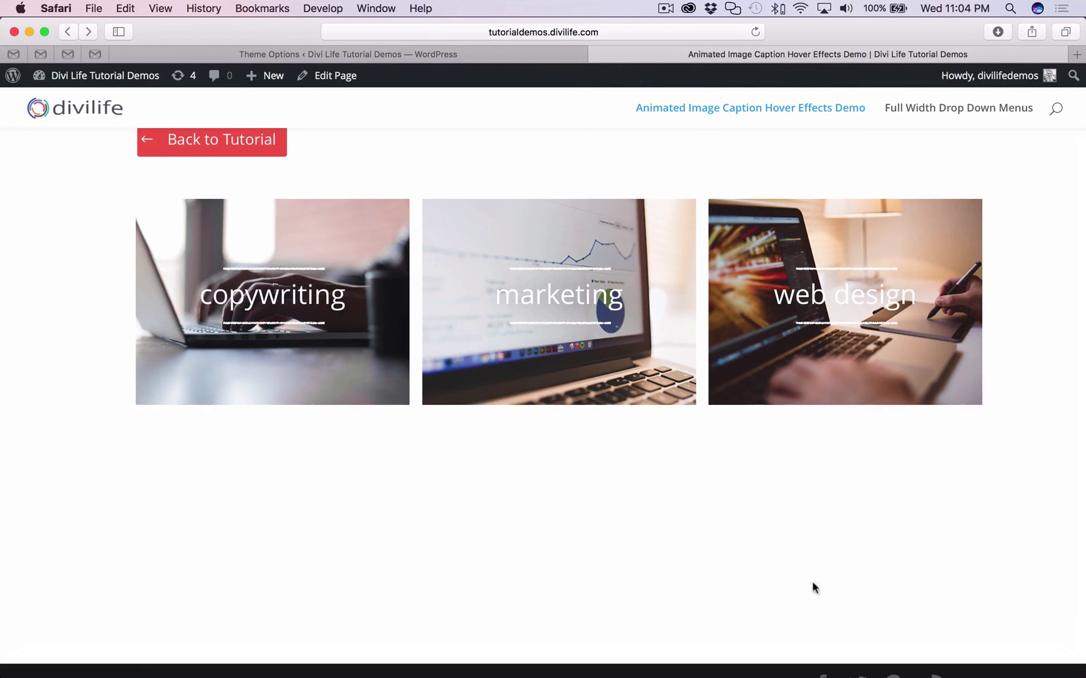
Copy the four-line .et_mobile_menu snippet (overflow scroll, max-height 83vh) from the Chrome article.
{"action": "mouse_move", "coordinate": [116, 673]}
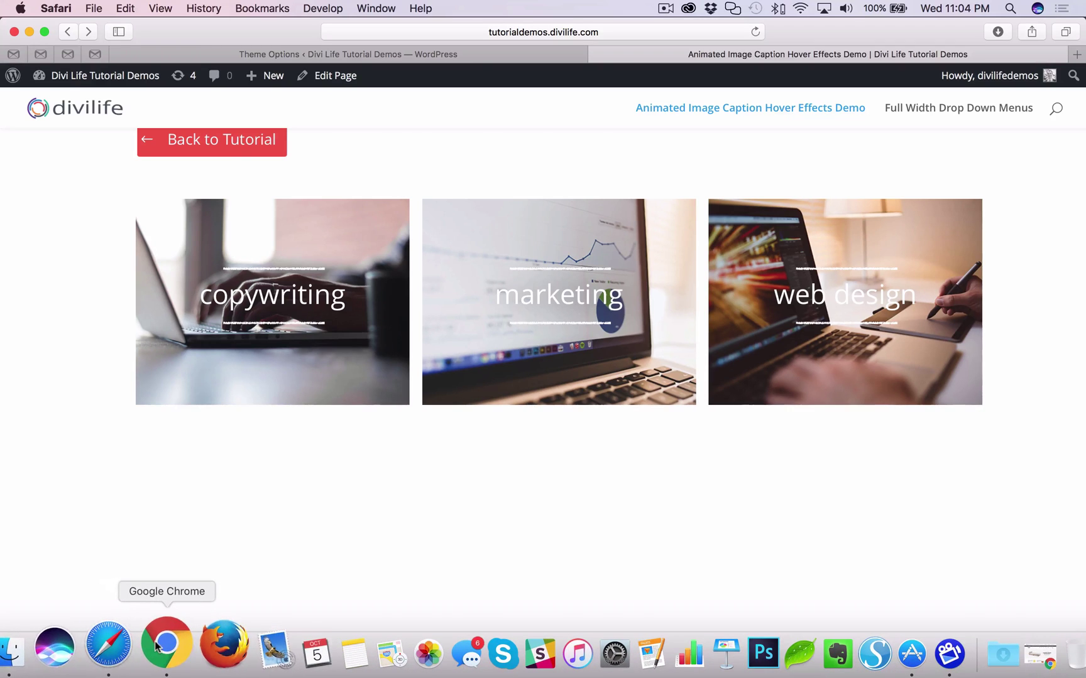
{"action": "left_click", "coordinate": [156, 647]}
{"action": "scroll", "coordinate": [339, 411], "scroll_direction": "down", "scroll_amount": 10}
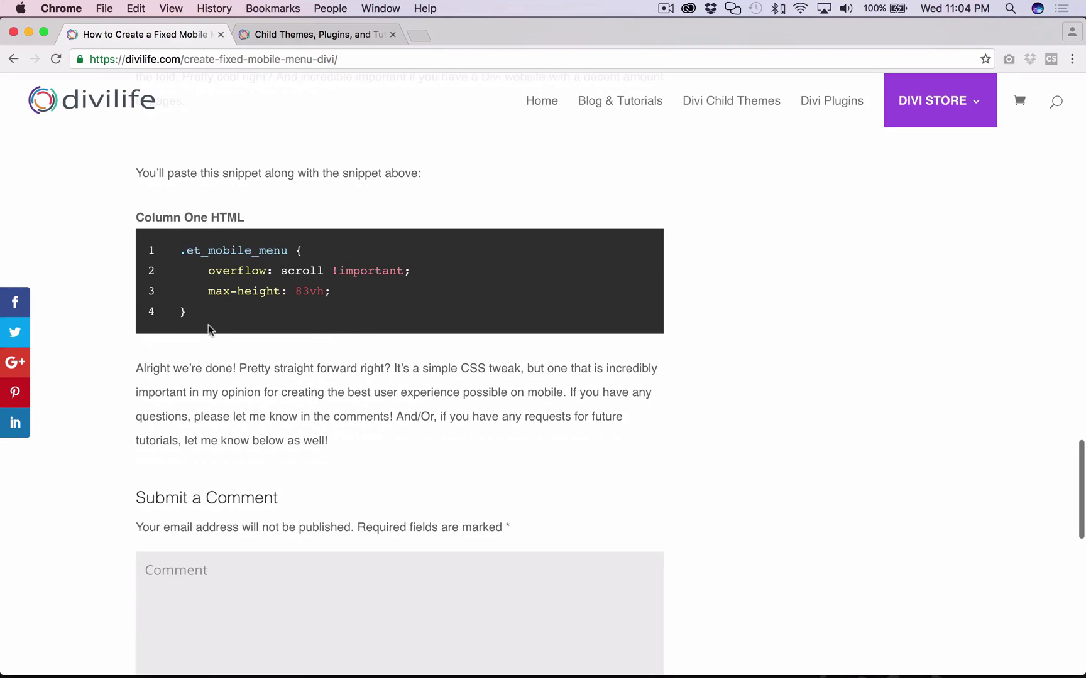
{"action": "left_click_drag", "start_coordinate": [208, 328], "coordinate": [246, 209]}
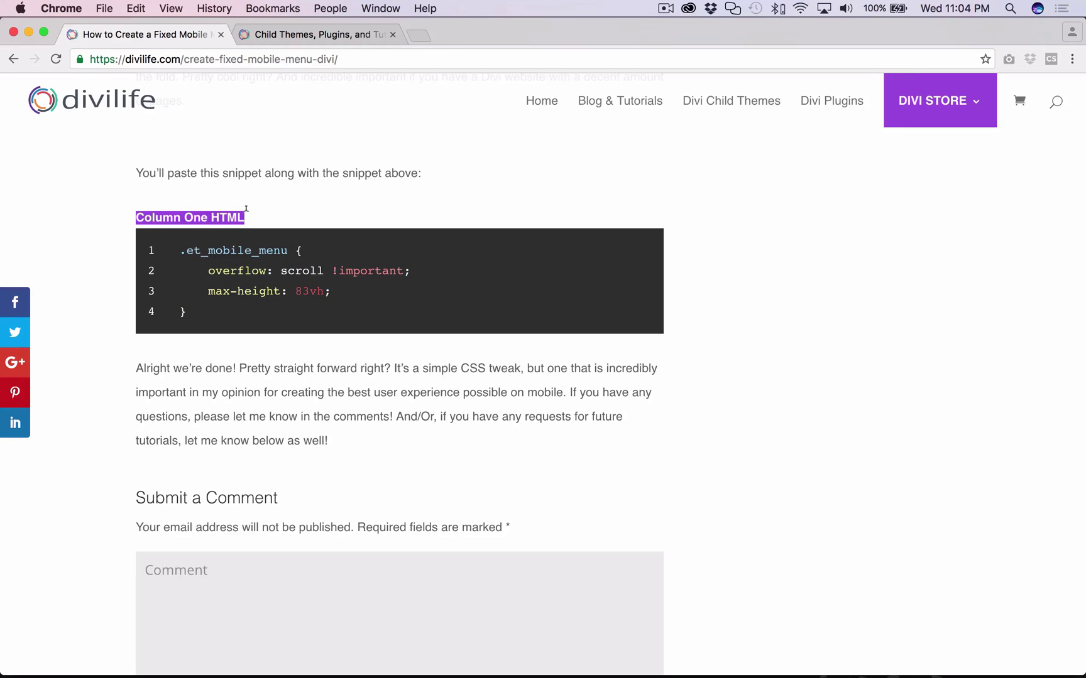
{"action": "left_click", "coordinate": [246, 209]}
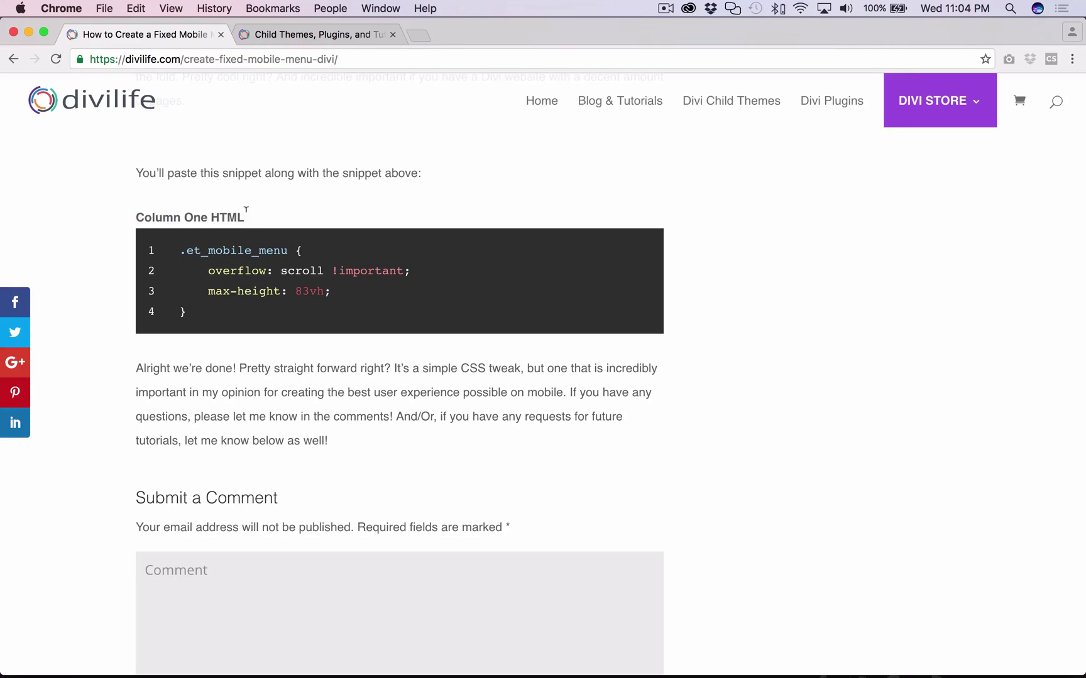
{"action": "left_click_drag", "start_coordinate": [209, 323], "coordinate": [181, 245]}
{"action": "key", "text": "super+c"}
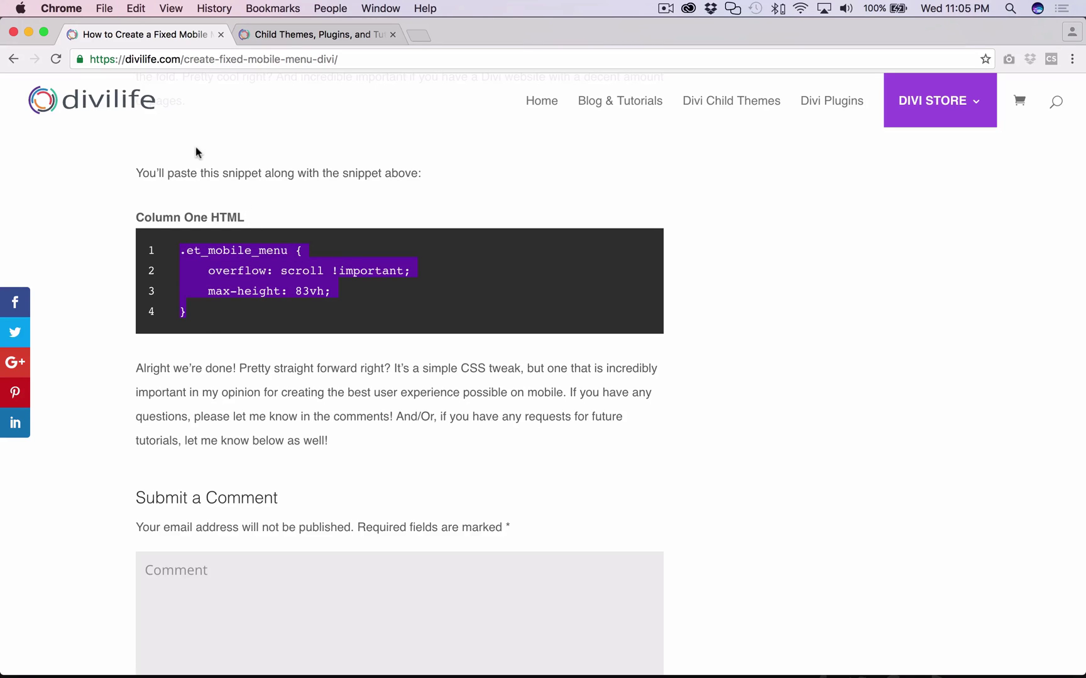
{"action": "key", "text": "super+Tab"}
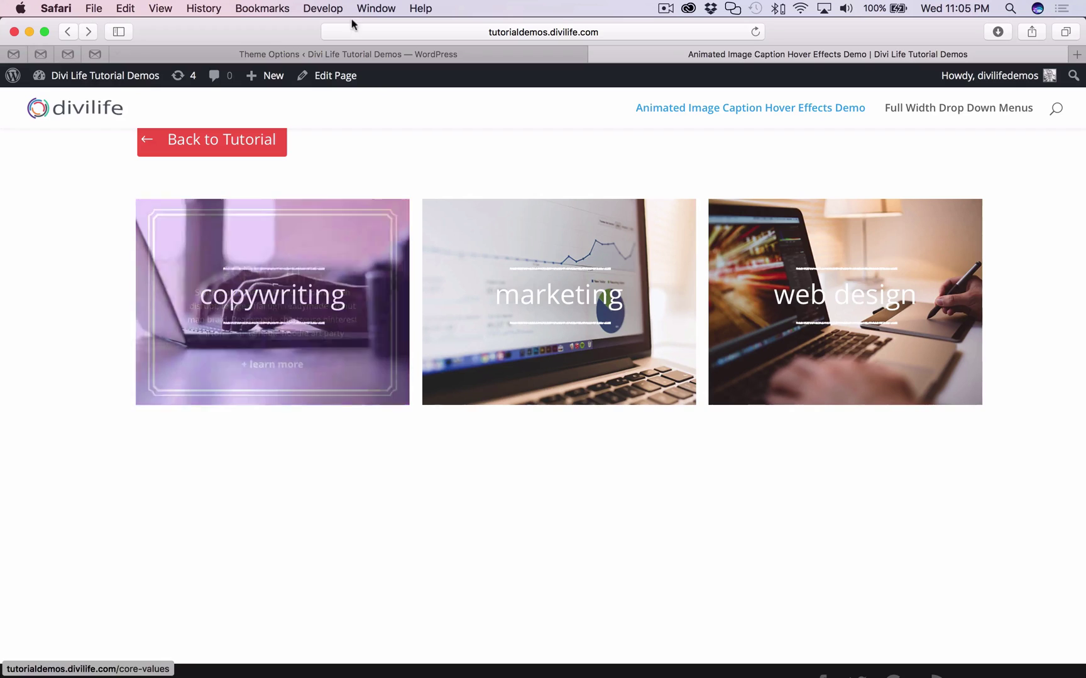
Append the .et_mobile_menu rule to the end of Custom CSS, save, and reload the demo page.
{"action": "left_click", "coordinate": [357, 53]}
{"action": "scroll", "coordinate": [607, 416], "scroll_direction": "down", "scroll_amount": 1}
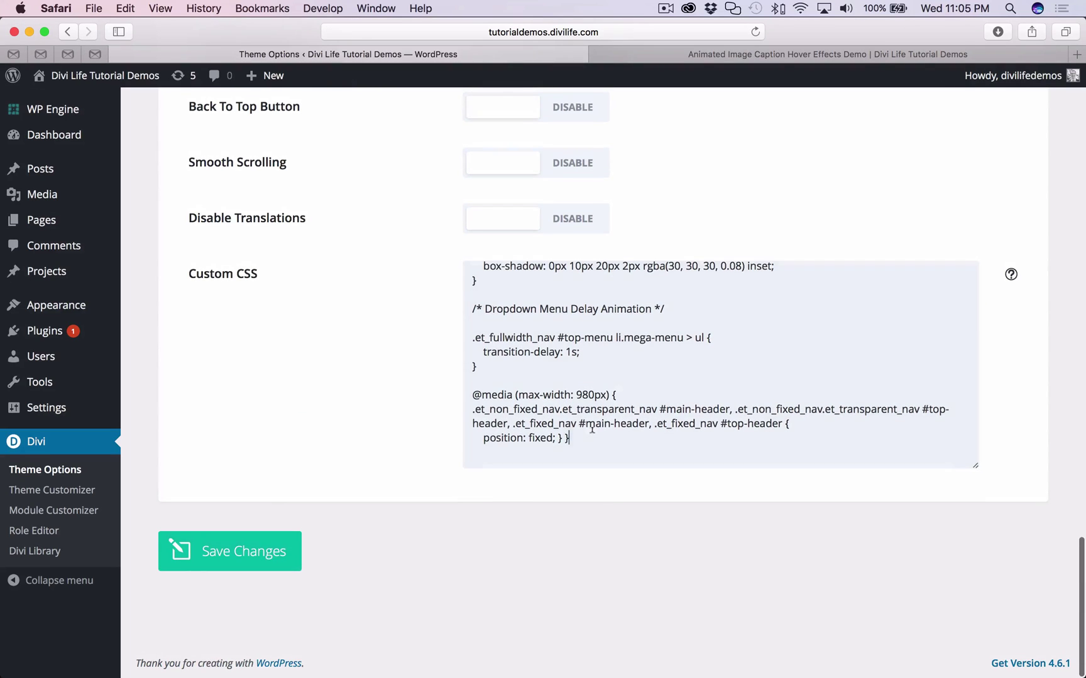
{"action": "left_click", "coordinate": [544, 434]}
{"action": "key", "text": "super+v"}
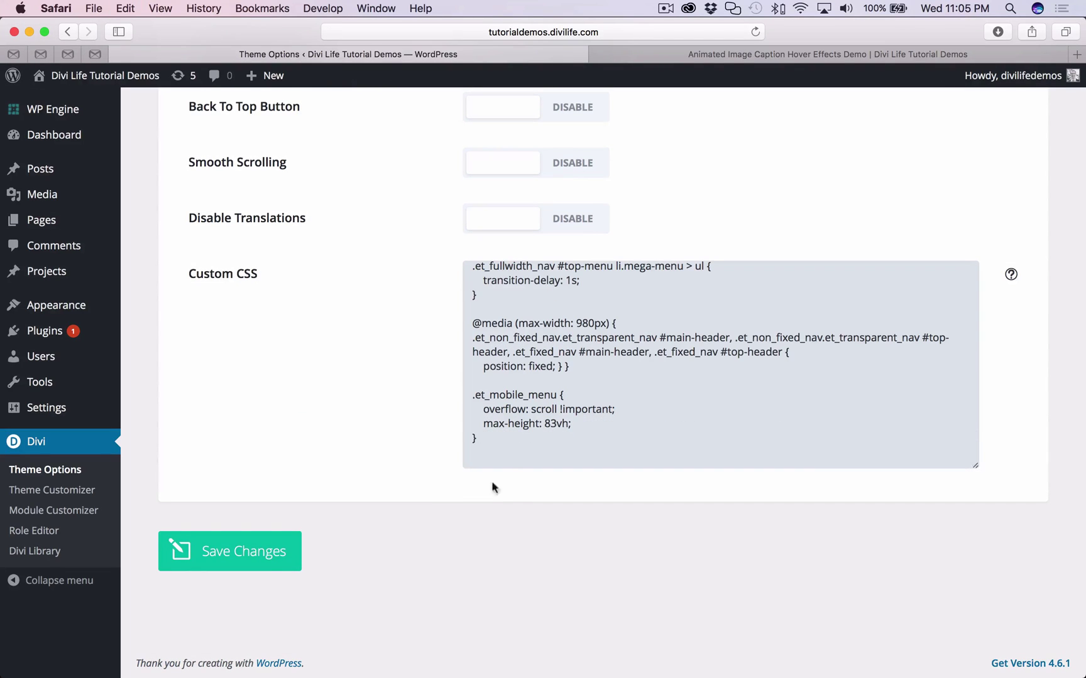
{"action": "left_click", "coordinate": [276, 558]}
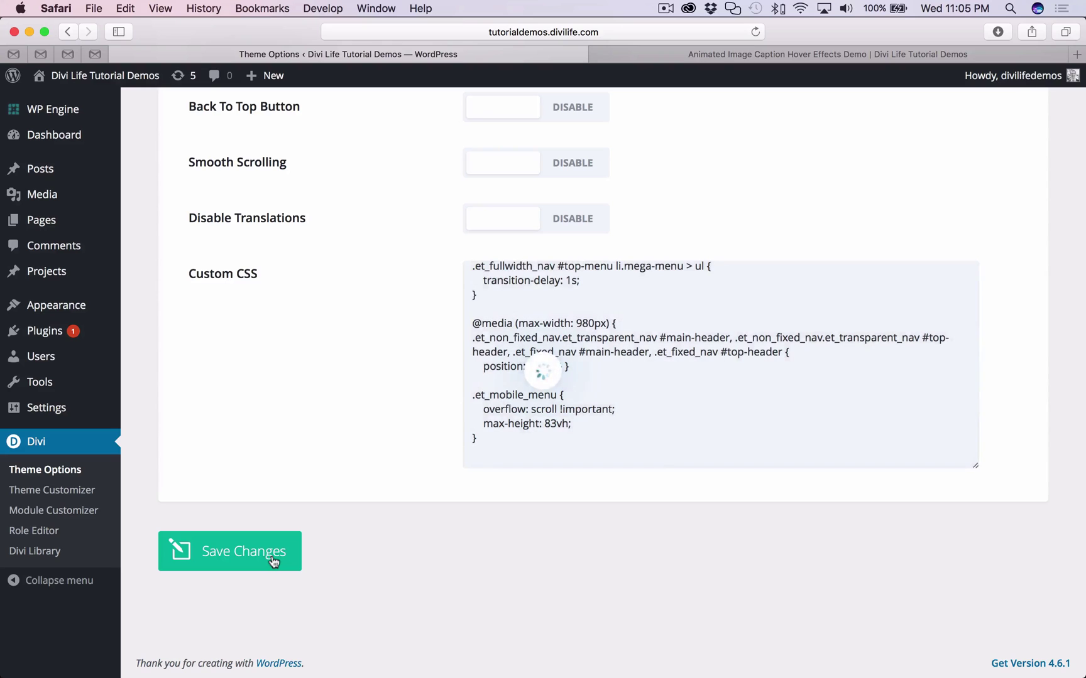
{"action": "left_click", "coordinate": [764, 49]}
{"action": "left_click", "coordinate": [754, 32]}
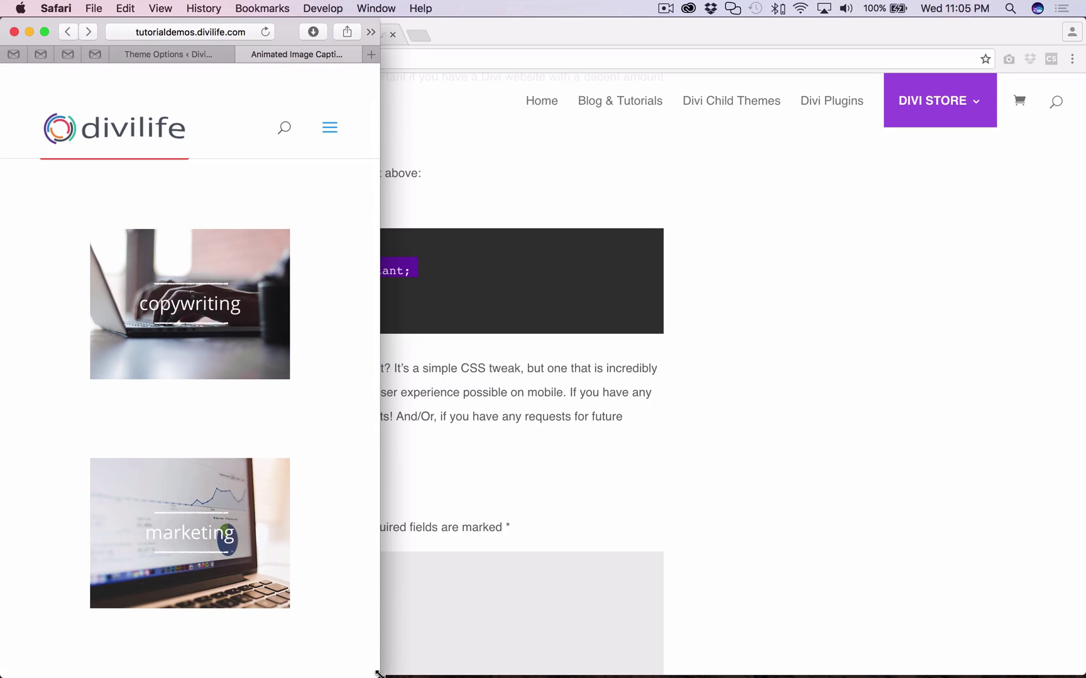
Shrink the Safari demo window to a short phone-like size and open the mobile menu.
{"action": "left_click_drag", "start_coordinate": [379, 667], "coordinate": [337, 385]}
{"action": "left_click", "coordinate": [328, 128]}
{"action": "left_click_drag", "start_coordinate": [380, 381], "coordinate": [380, 293]}
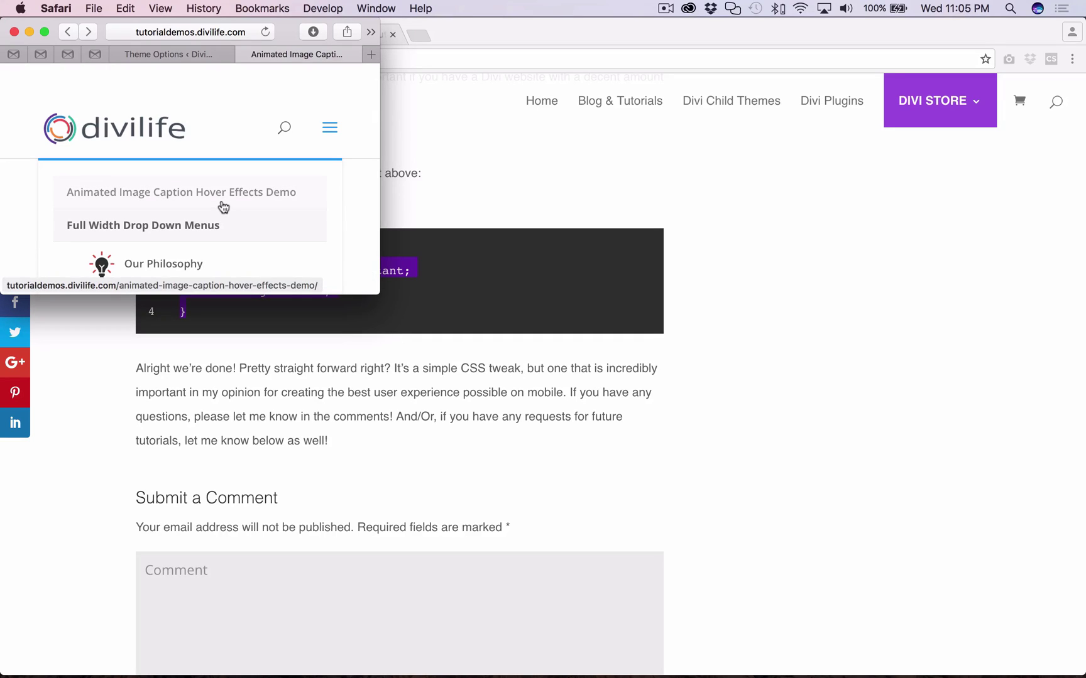
Scroll through the mobile menu, then enlarge the window so more menu items show before returning to Chrome.
{"action": "scroll", "coordinate": [260, 249], "scroll_direction": "down", "scroll_amount": 3}
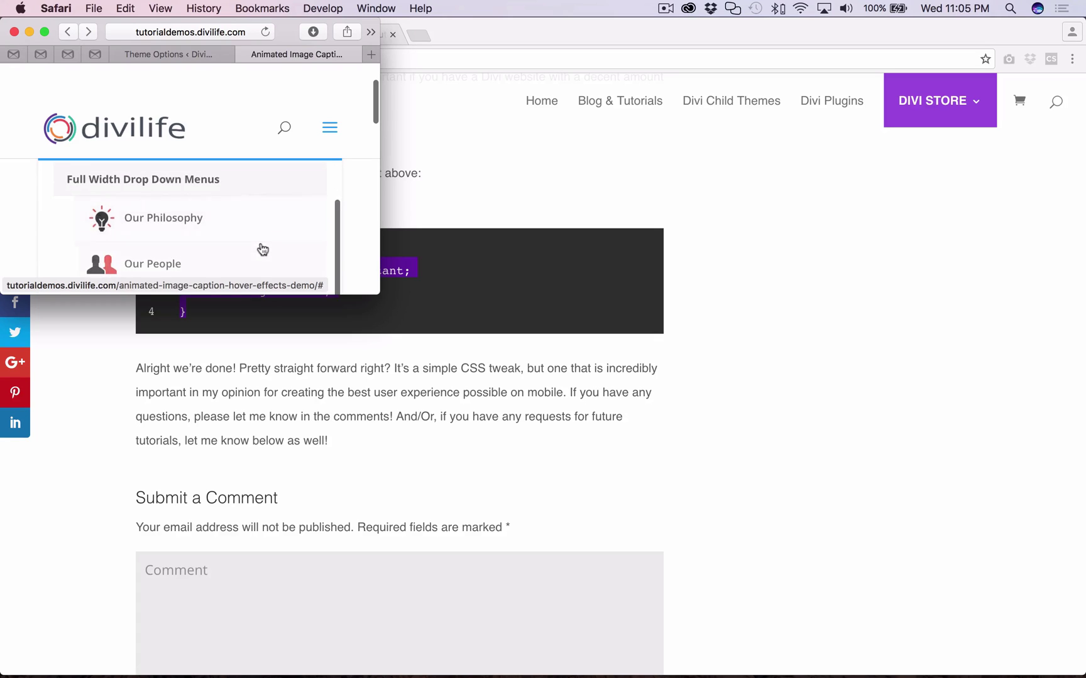
{"action": "scroll", "coordinate": [263, 249], "scroll_direction": "up", "scroll_amount": 1}
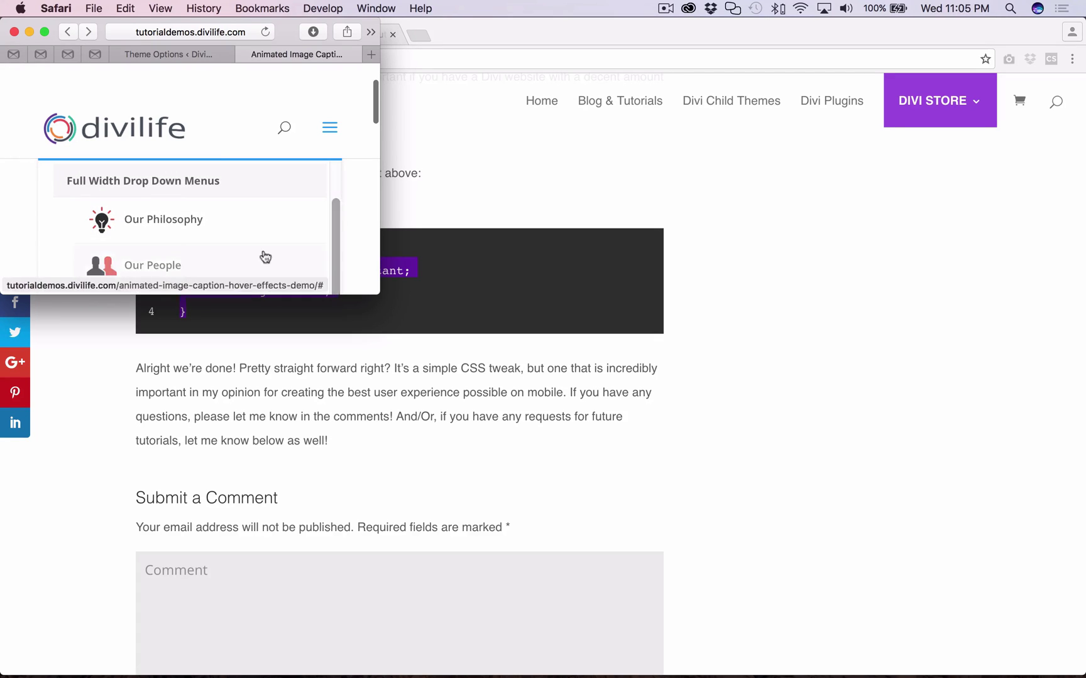
{"action": "scroll", "coordinate": [259, 235], "scroll_direction": "up", "scroll_amount": 2}
{"action": "scroll", "coordinate": [259, 235], "scroll_direction": "down", "scroll_amount": 2}
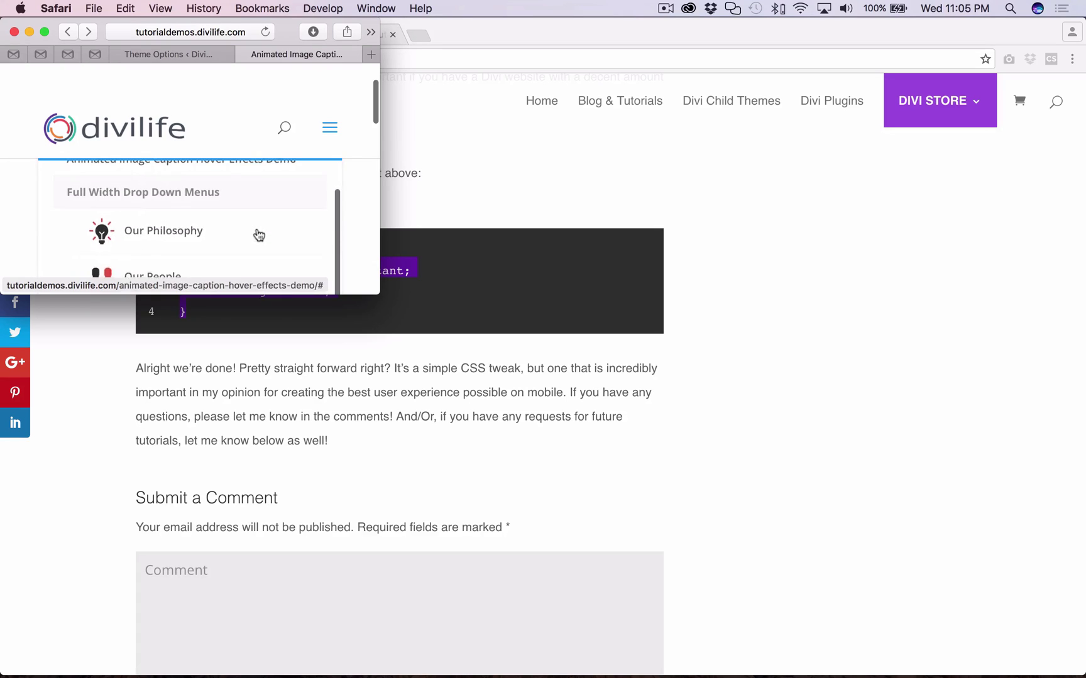
{"action": "scroll", "coordinate": [259, 235], "scroll_direction": "up", "scroll_amount": 2}
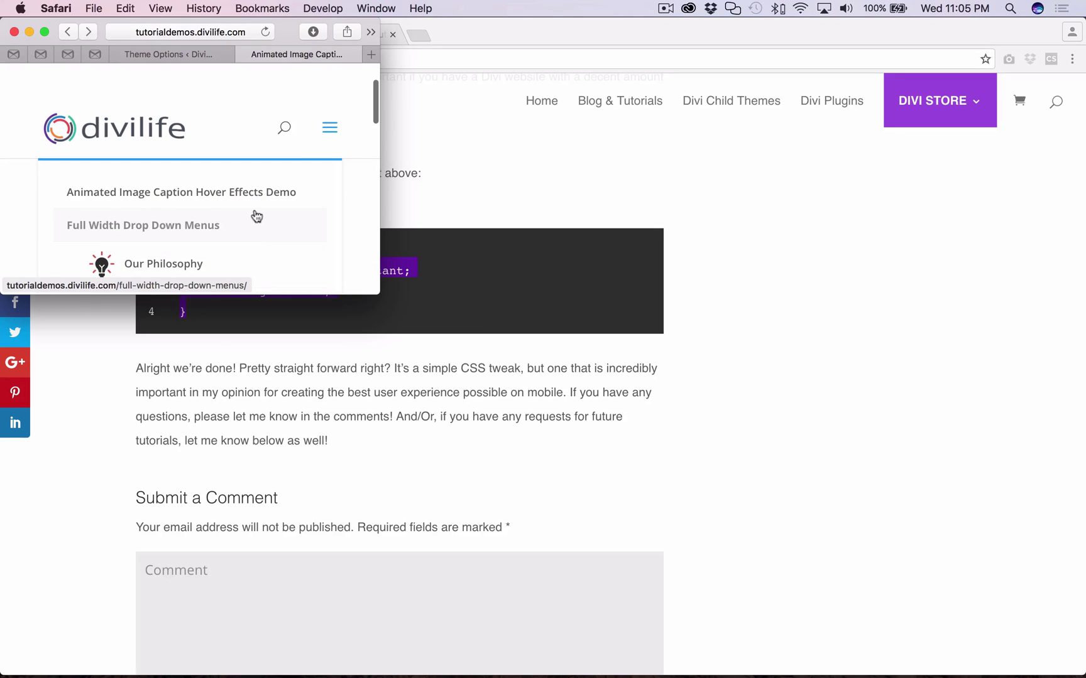
{"action": "scroll", "coordinate": [256, 215], "scroll_direction": "down", "scroll_amount": 2}
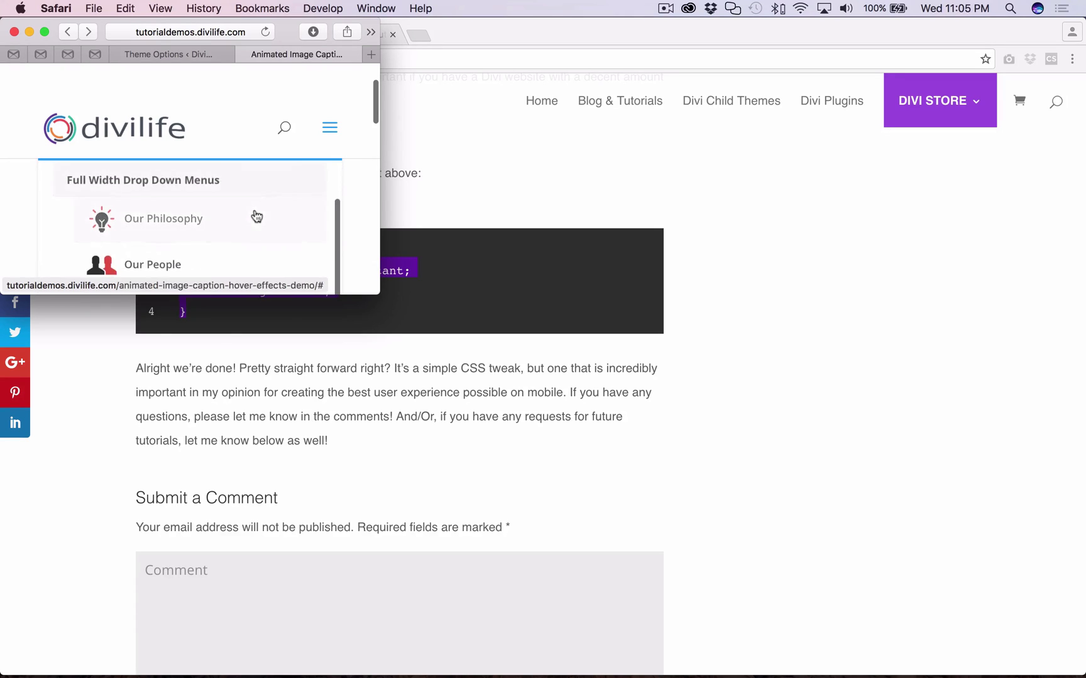
{"action": "scroll", "coordinate": [256, 216], "scroll_direction": "up", "scroll_amount": 2}
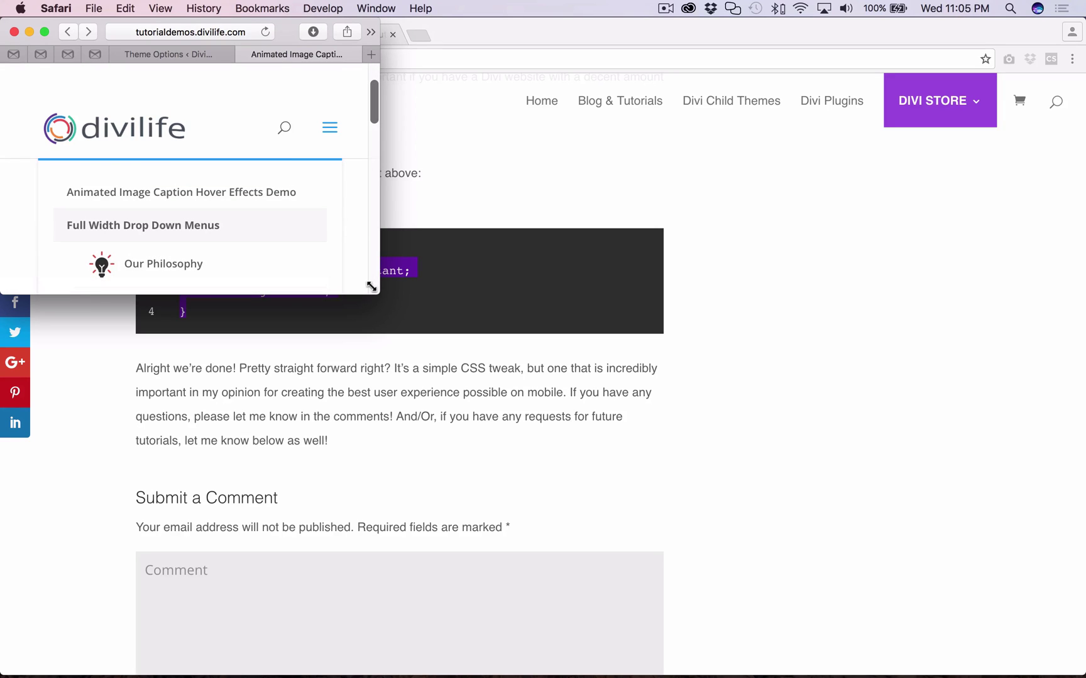
{"action": "scroll", "coordinate": [247, 274], "scroll_direction": "down", "scroll_amount": 4}
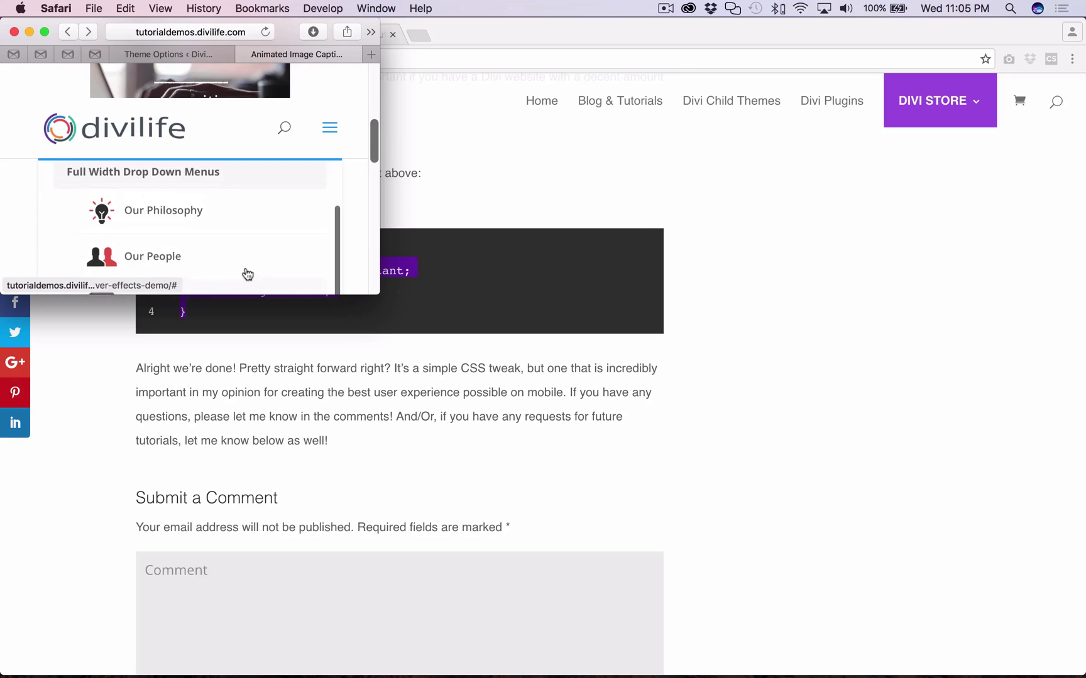
{"action": "scroll", "coordinate": [247, 274], "scroll_direction": "down", "scroll_amount": 3}
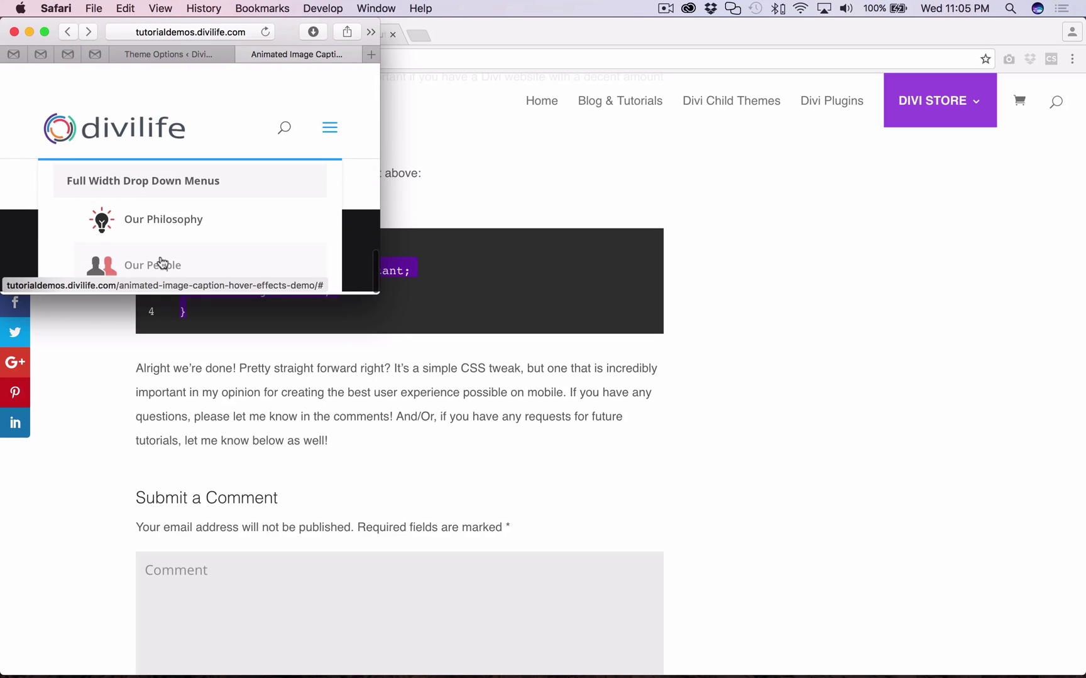
{"action": "scroll", "coordinate": [272, 235], "scroll_direction": "up", "scroll_amount": 1}
{"action": "scroll", "coordinate": [272, 235], "scroll_direction": "down", "scroll_amount": 1}
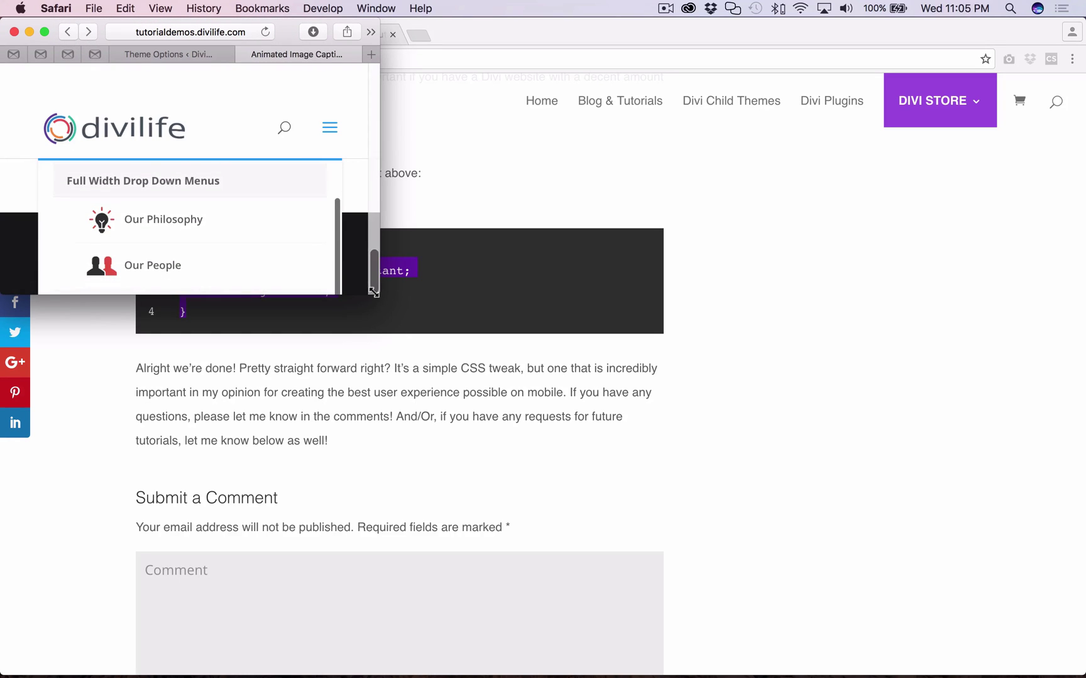
{"action": "left_click_drag", "start_coordinate": [373, 292], "coordinate": [382, 399]}
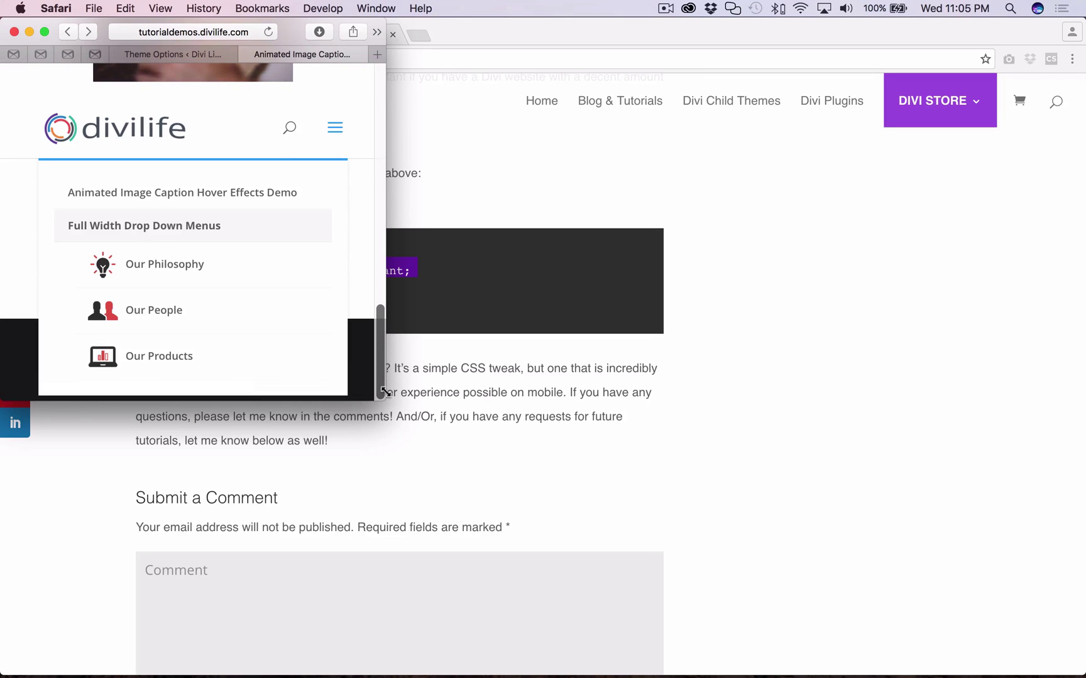
{"action": "left_click", "coordinate": [457, 436]}
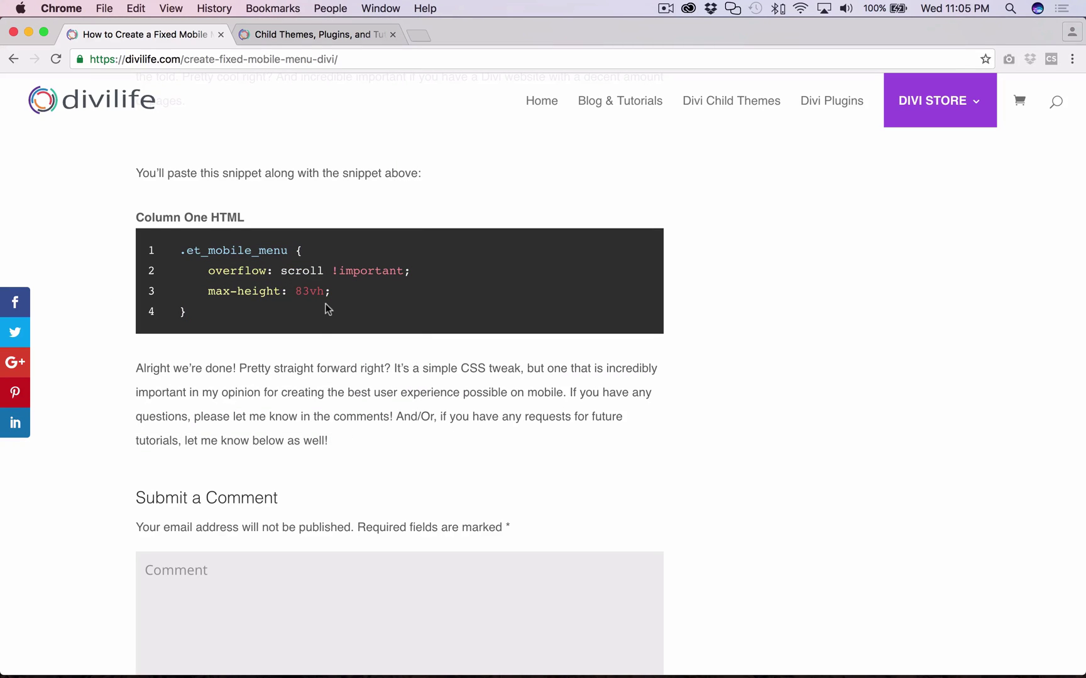
Highlight the 83vh max-height value in the tutorial's .et_mobile_menu snippet.
{"action": "left_click_drag", "start_coordinate": [295, 290], "coordinate": [318, 287]}
{"action": "left_click", "coordinate": [299, 291]}
{"action": "left_click_drag", "start_coordinate": [295, 291], "coordinate": [316, 291]}
{"action": "left_click", "coordinate": [299, 291]}
Flip to the divilife homepage tab and back to the article, then return to the Safari demo.
{"action": "left_click", "coordinate": [279, 34]}
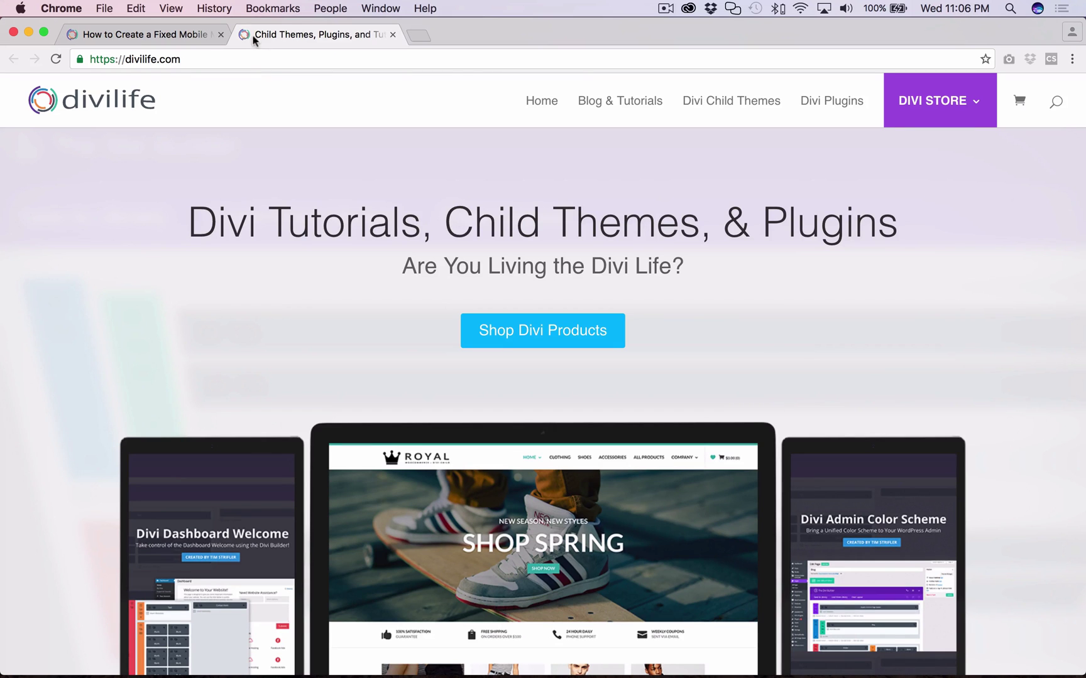
{"action": "left_click", "coordinate": [168, 33]}
{"action": "key", "text": "super+Tab"}
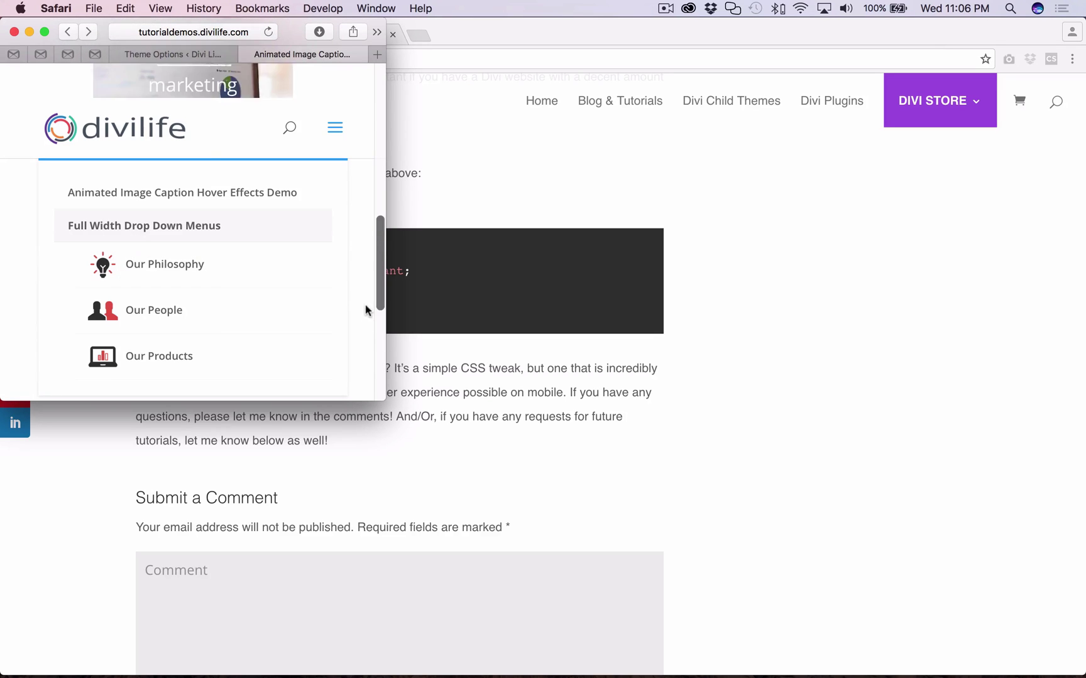
In Theme Options Custom CSS, change the .et_mobile_menu max-height from 83vh to 70vh.
{"action": "left_click", "coordinate": [170, 54]}
{"action": "scroll", "coordinate": [354, 349], "scroll_direction": "down", "scroll_amount": 15}
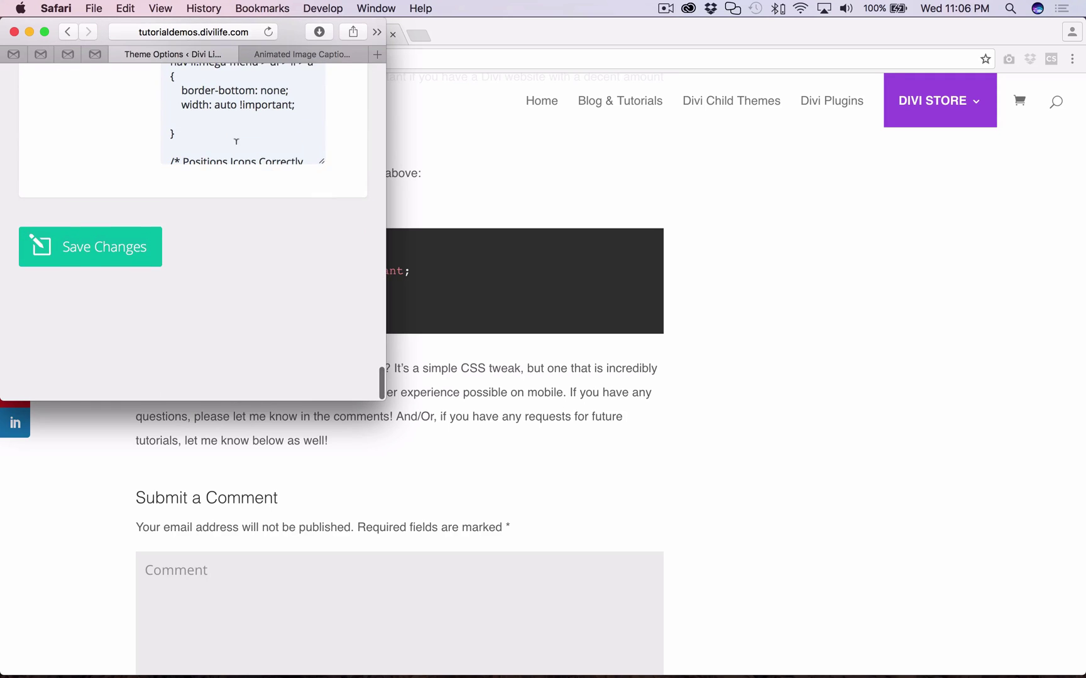
{"action": "left_click_drag", "start_coordinate": [319, 158], "coordinate": [339, 408]}
{"action": "scroll", "coordinate": [257, 302], "scroll_direction": "down", "scroll_amount": 10}
{"action": "left_click", "coordinate": [249, 363]}
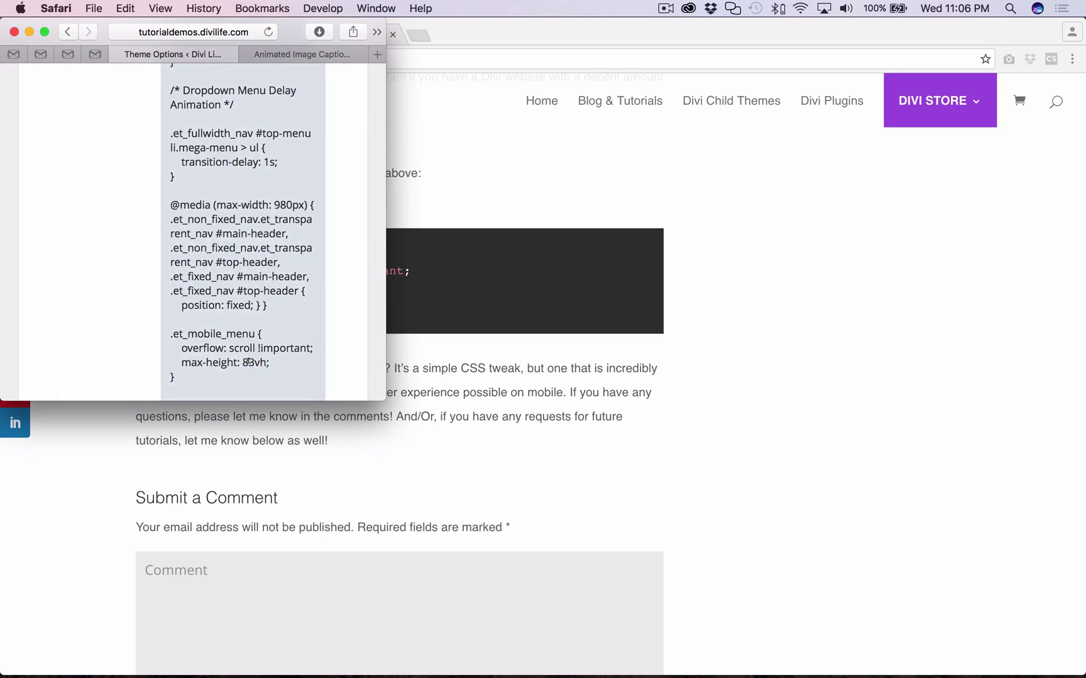
{"action": "key", "text": "BackSpace"}
{"action": "type", "text": "7"}
{"action": "key", "text": "Delete"}
{"action": "type", "text": "0"}
Save the Custom CSS changes and reload the demo page.
{"action": "scroll", "coordinate": [142, 363], "scroll_direction": "down", "scroll_amount": 5}
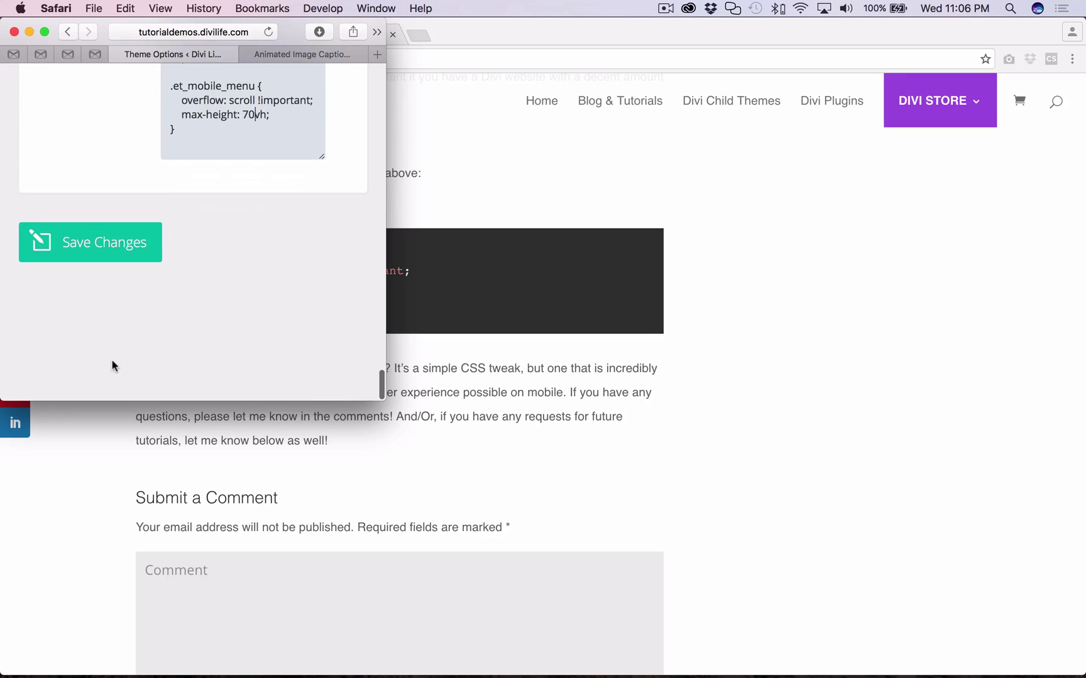
{"action": "left_click", "coordinate": [89, 252]}
{"action": "left_click", "coordinate": [295, 55]}
{"action": "left_click", "coordinate": [268, 32]}
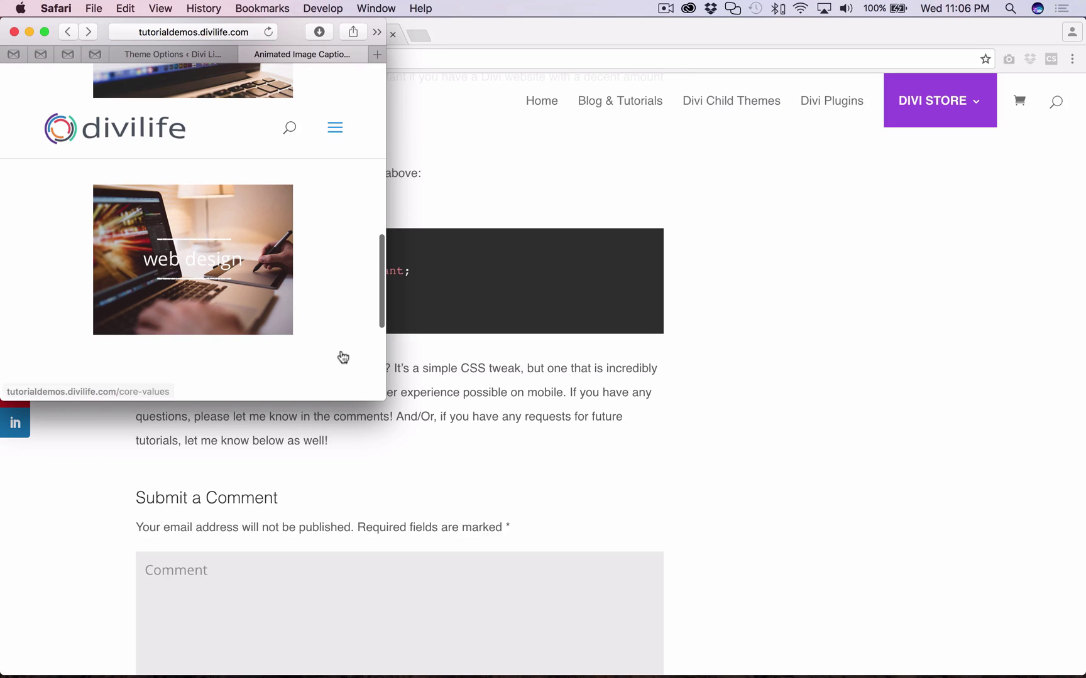
Open the mobile menu, shrink the demo window shorter, and scroll the 70vh menu.
{"action": "left_click", "coordinate": [331, 136]}
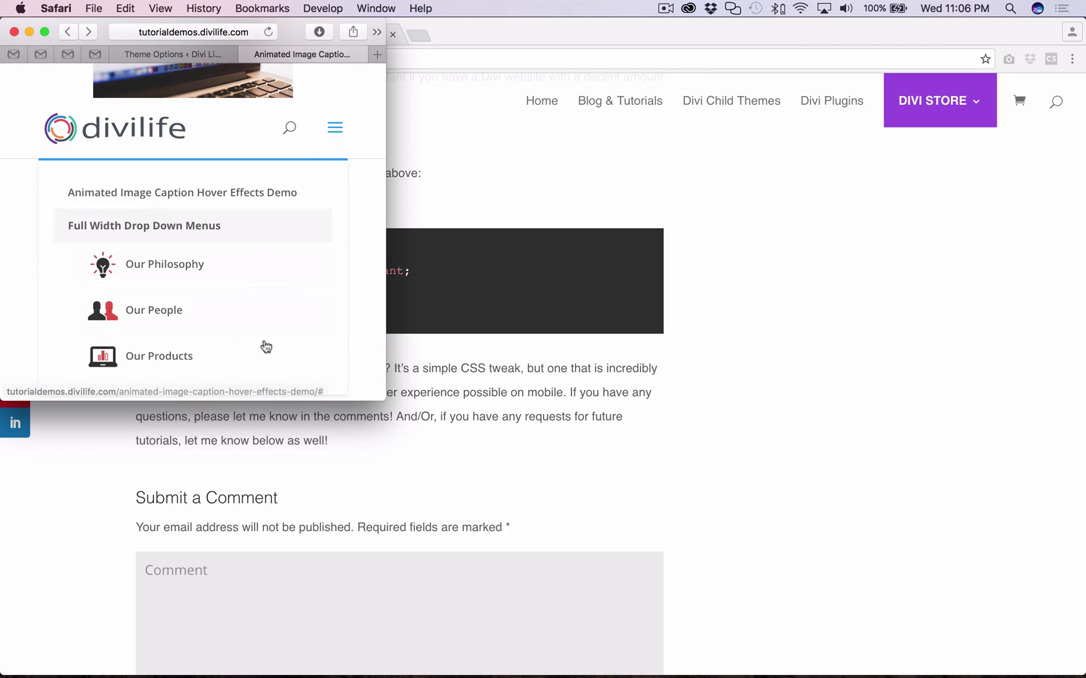
{"action": "left_click_drag", "start_coordinate": [383, 397], "coordinate": [380, 285]}
{"action": "scroll", "coordinate": [266, 294], "scroll_direction": "down", "scroll_amount": 3}
{"action": "scroll", "coordinate": [286, 235], "scroll_direction": "down", "scroll_amount": 2}
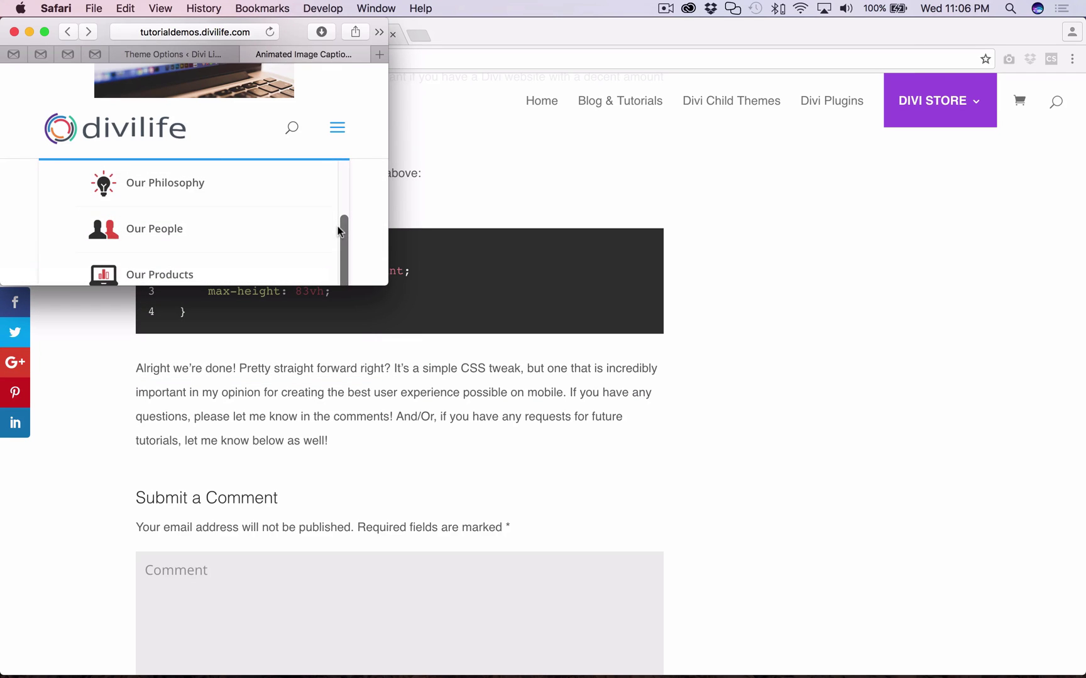
{"action": "scroll", "coordinate": [289, 263], "scroll_direction": "down", "scroll_amount": 2}
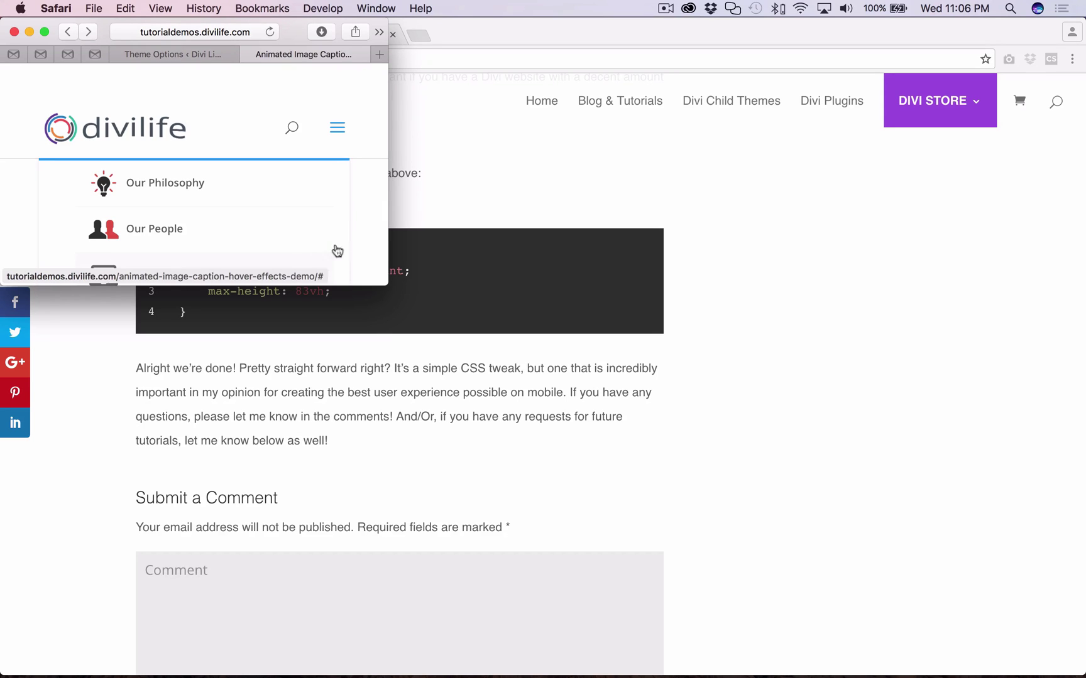
{"action": "scroll", "coordinate": [314, 222], "scroll_direction": "up", "scroll_amount": 3}
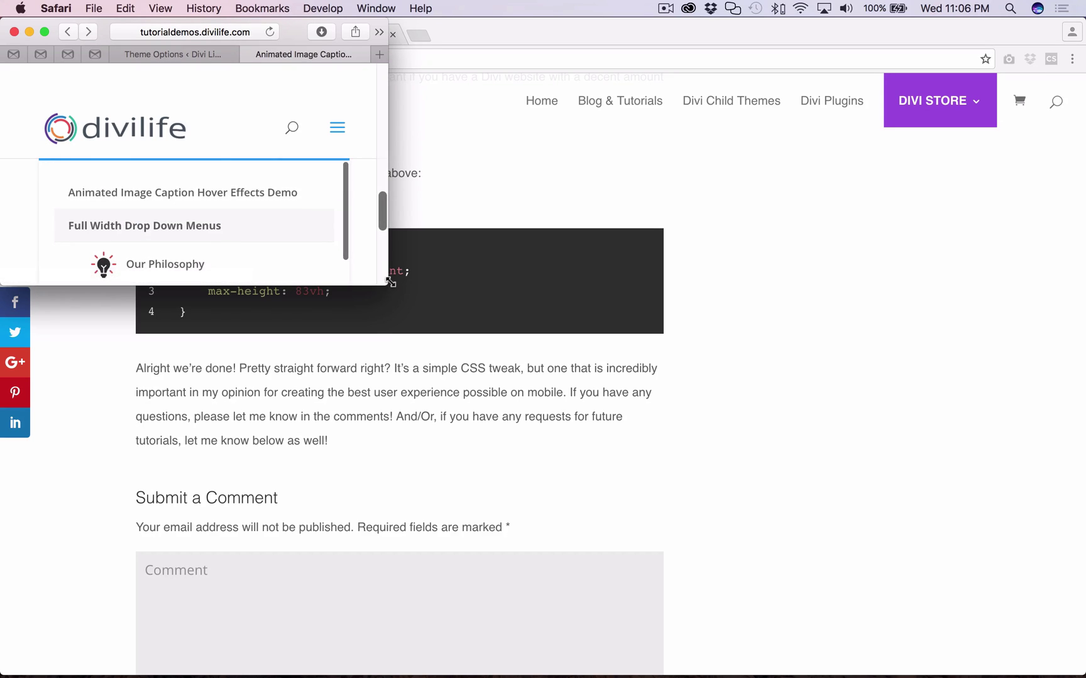
Stretch the demo window taller until all submenu items show, scrolling the menu to check.
{"action": "left_click_drag", "start_coordinate": [389, 286], "coordinate": [380, 256]}
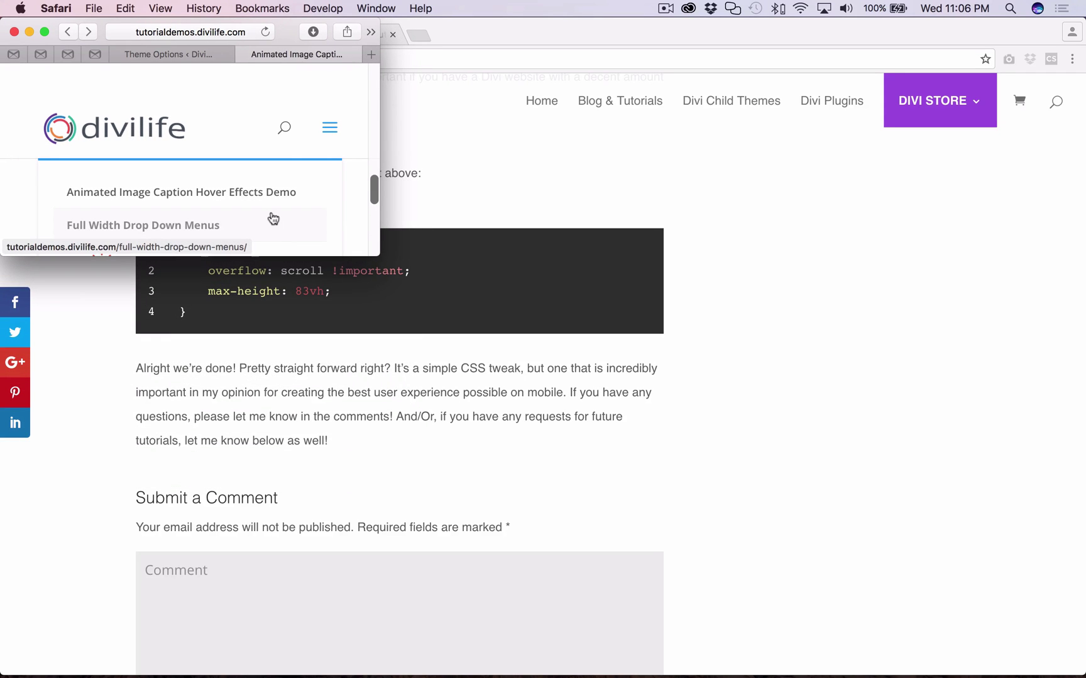
{"action": "scroll", "coordinate": [273, 218], "scroll_direction": "down", "scroll_amount": 5}
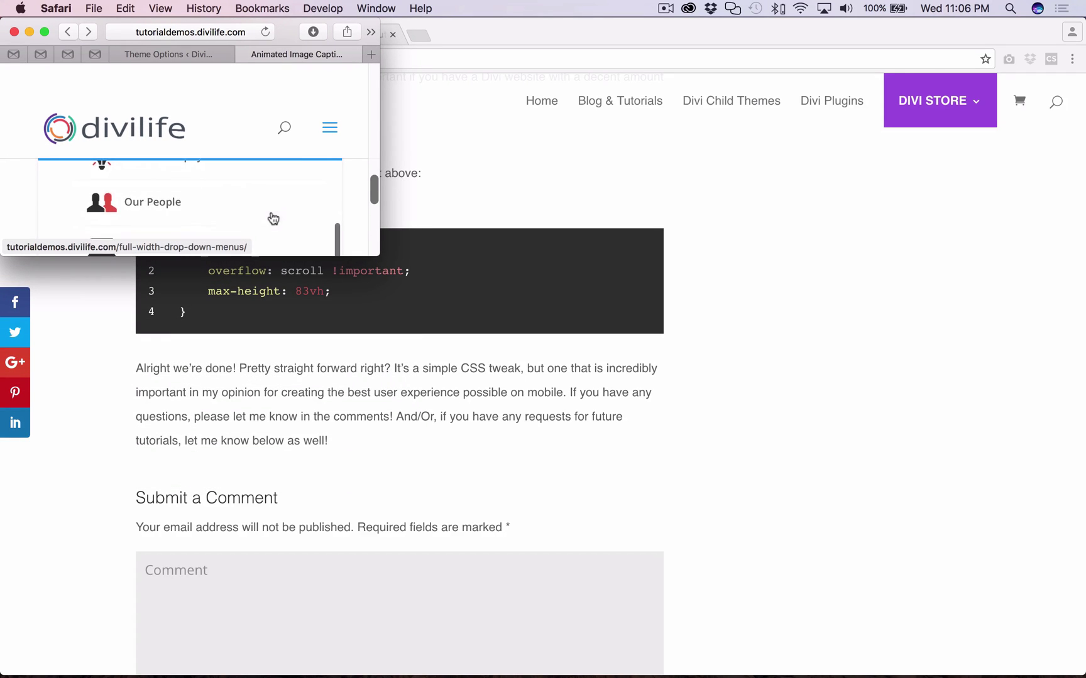
{"action": "left_click_drag", "start_coordinate": [379, 255], "coordinate": [370, 335]}
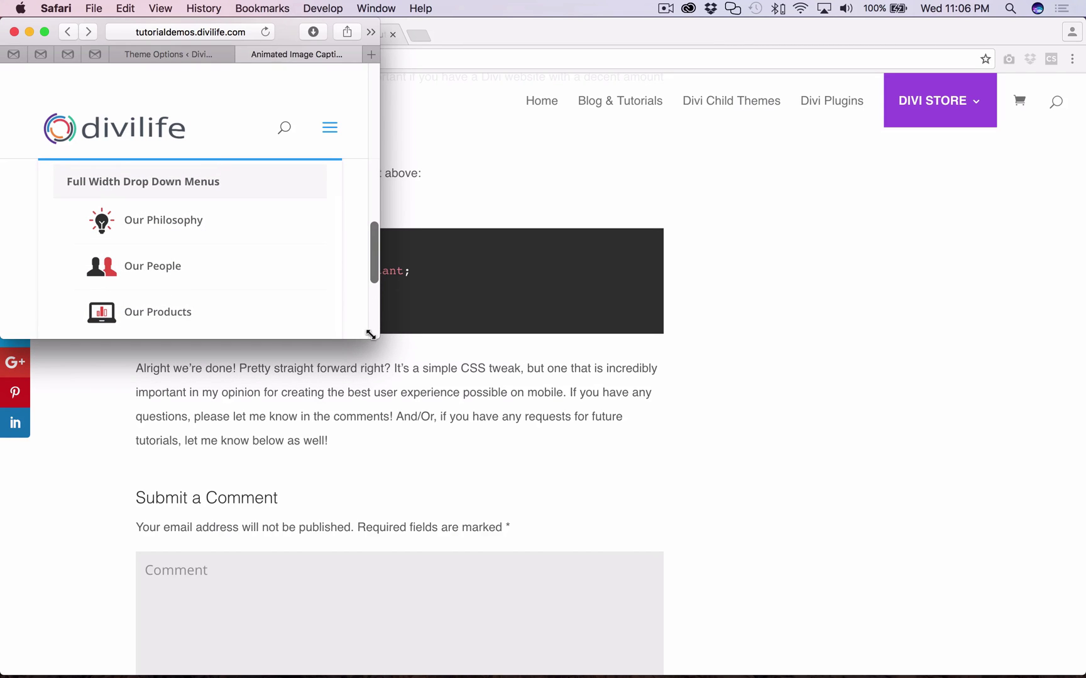
{"action": "scroll", "coordinate": [260, 290], "scroll_direction": "up", "scroll_amount": 5}
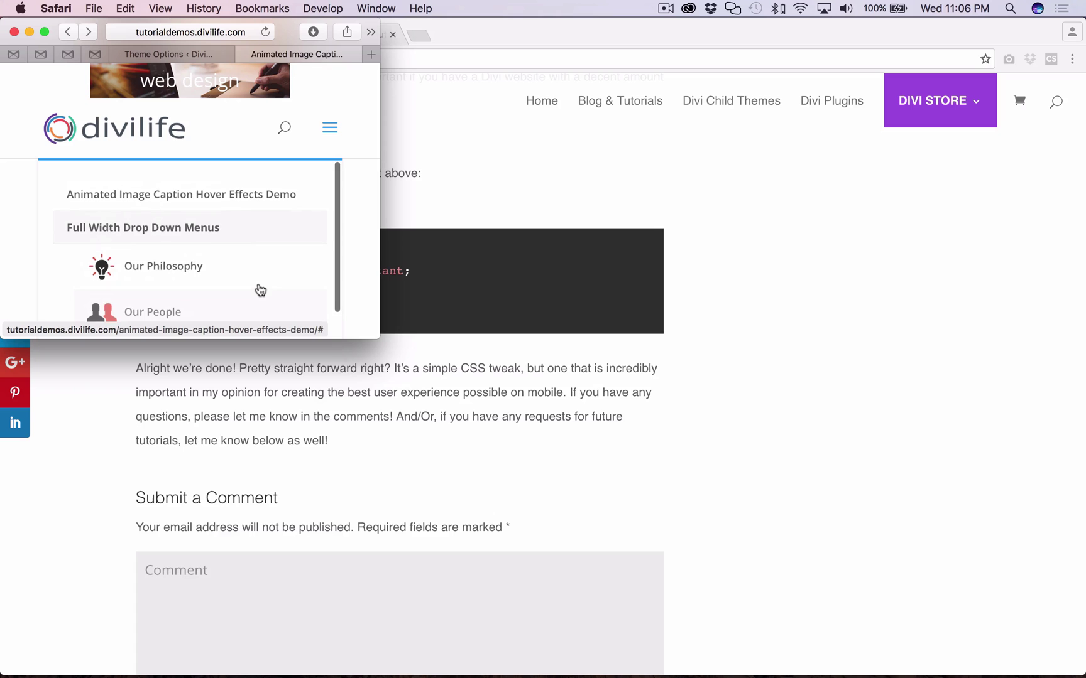
{"action": "scroll", "coordinate": [260, 290], "scroll_direction": "down", "scroll_amount": 2}
Enlarge the demo window to desktop size and select the 70vh value in Theme Options.
{"action": "left_click_drag", "start_coordinate": [379, 338], "coordinate": [1084, 676]}
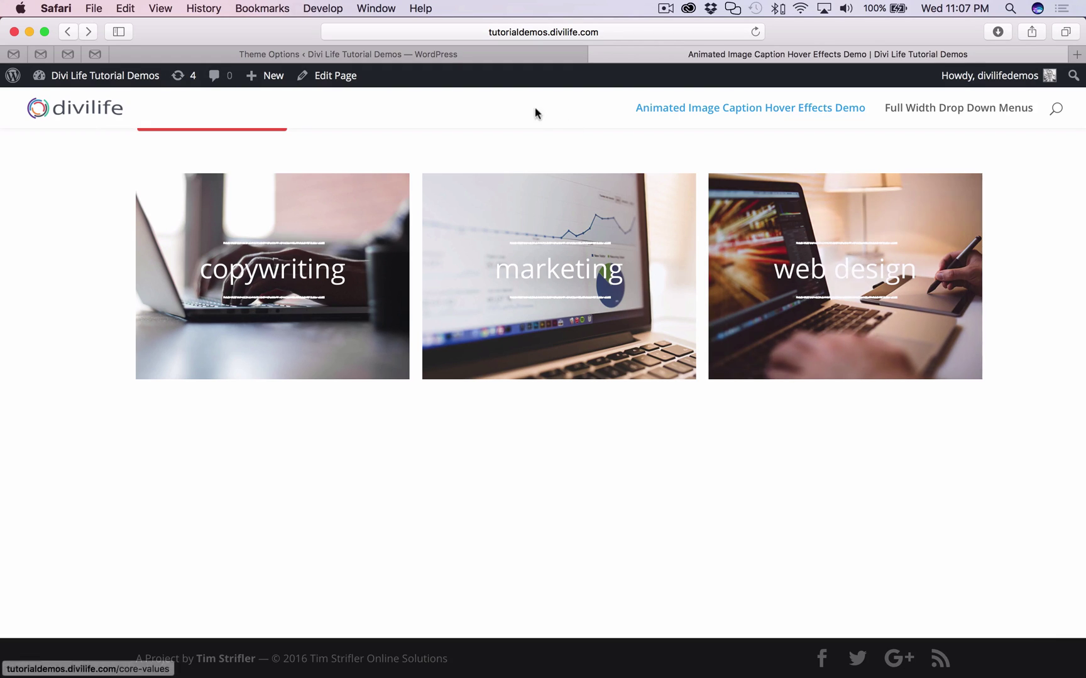
{"action": "left_click", "coordinate": [444, 53]}
{"action": "double_click", "coordinate": [552, 424]}
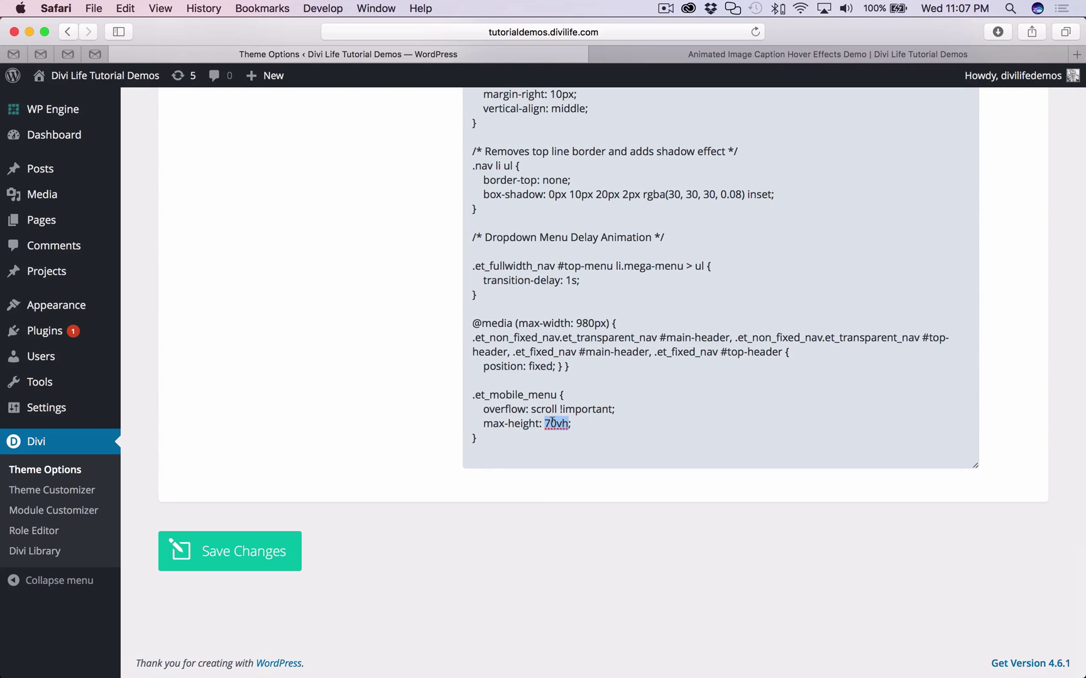
Return to Chrome and scroll the divilife article up to its header.
{"action": "left_click", "coordinate": [152, 643]}
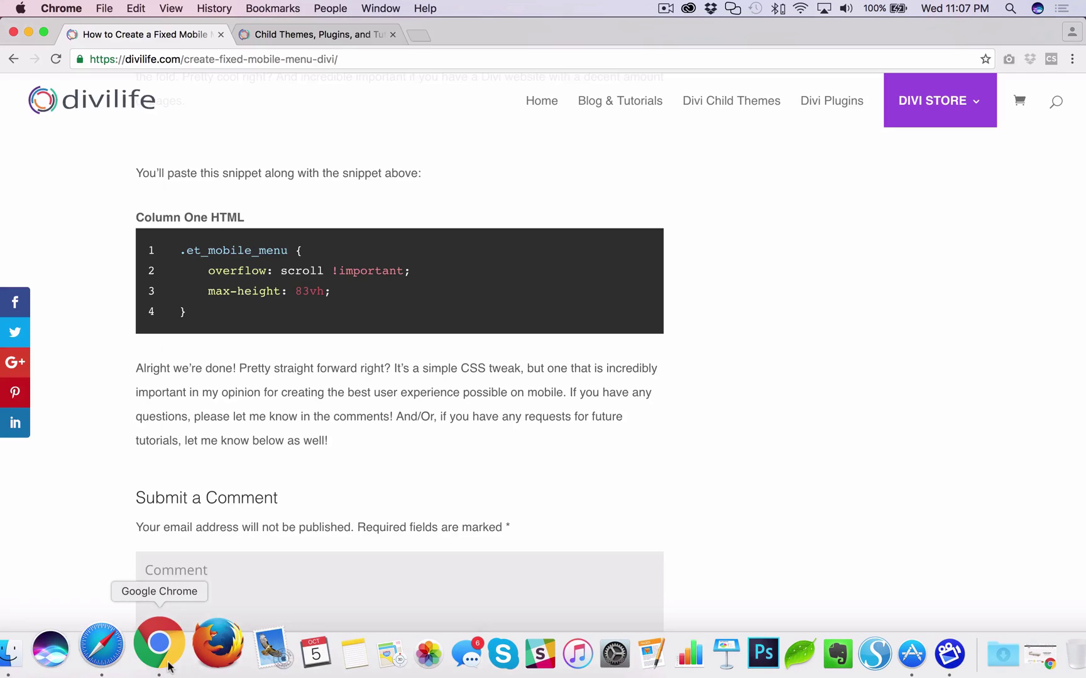
{"action": "scroll", "coordinate": [811, 329], "scroll_direction": "up", "scroll_amount": 20}
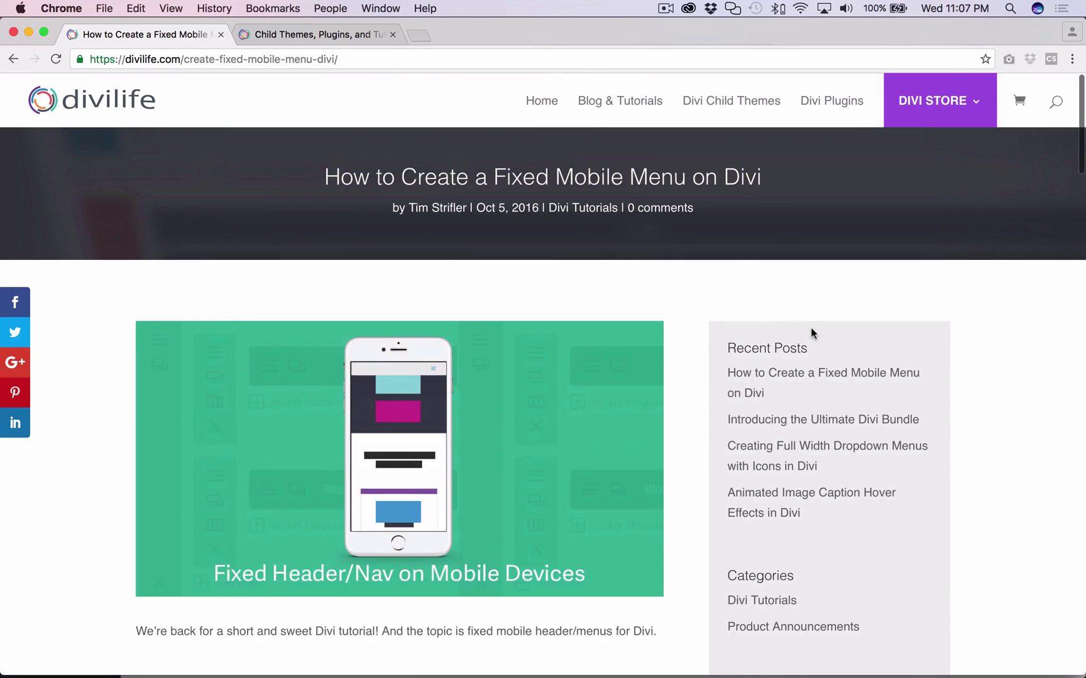